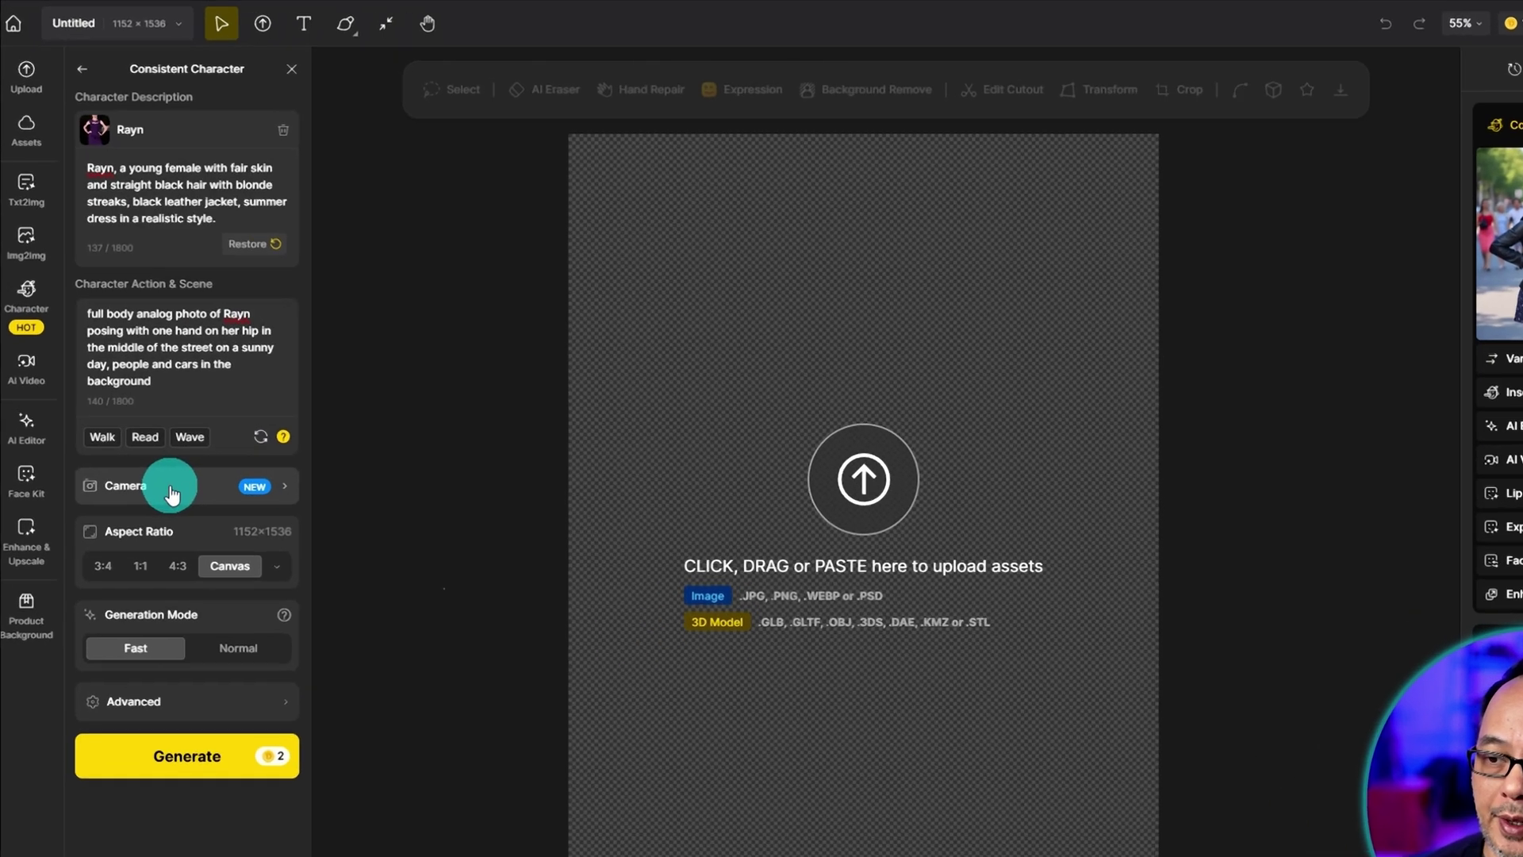
# - Open the Camera options for character direction and shot presets
pyautogui.click(146, 419)
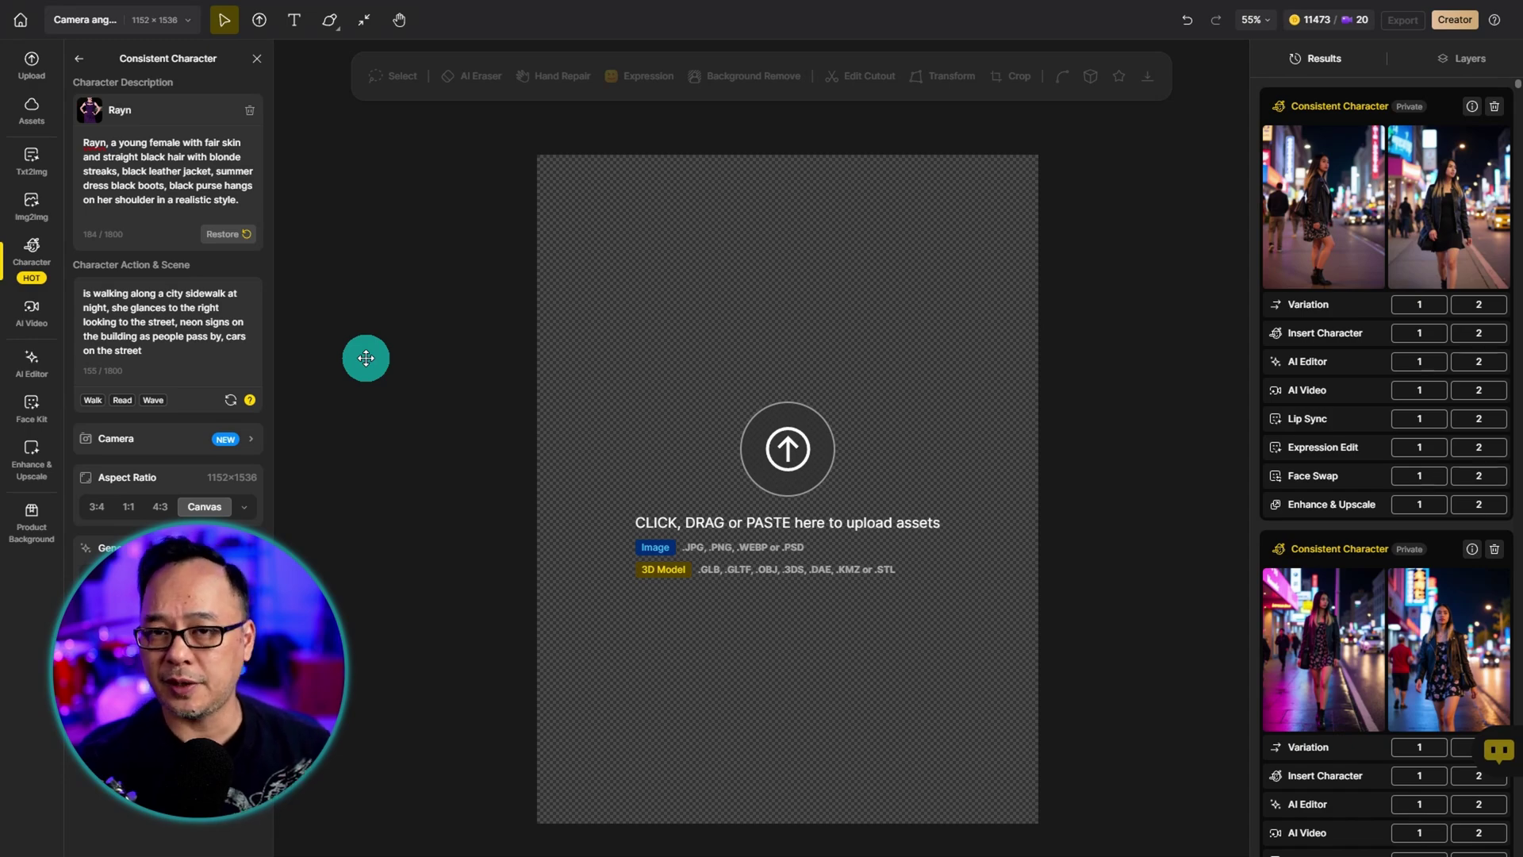
pyautogui.moveTo(1317, 203)
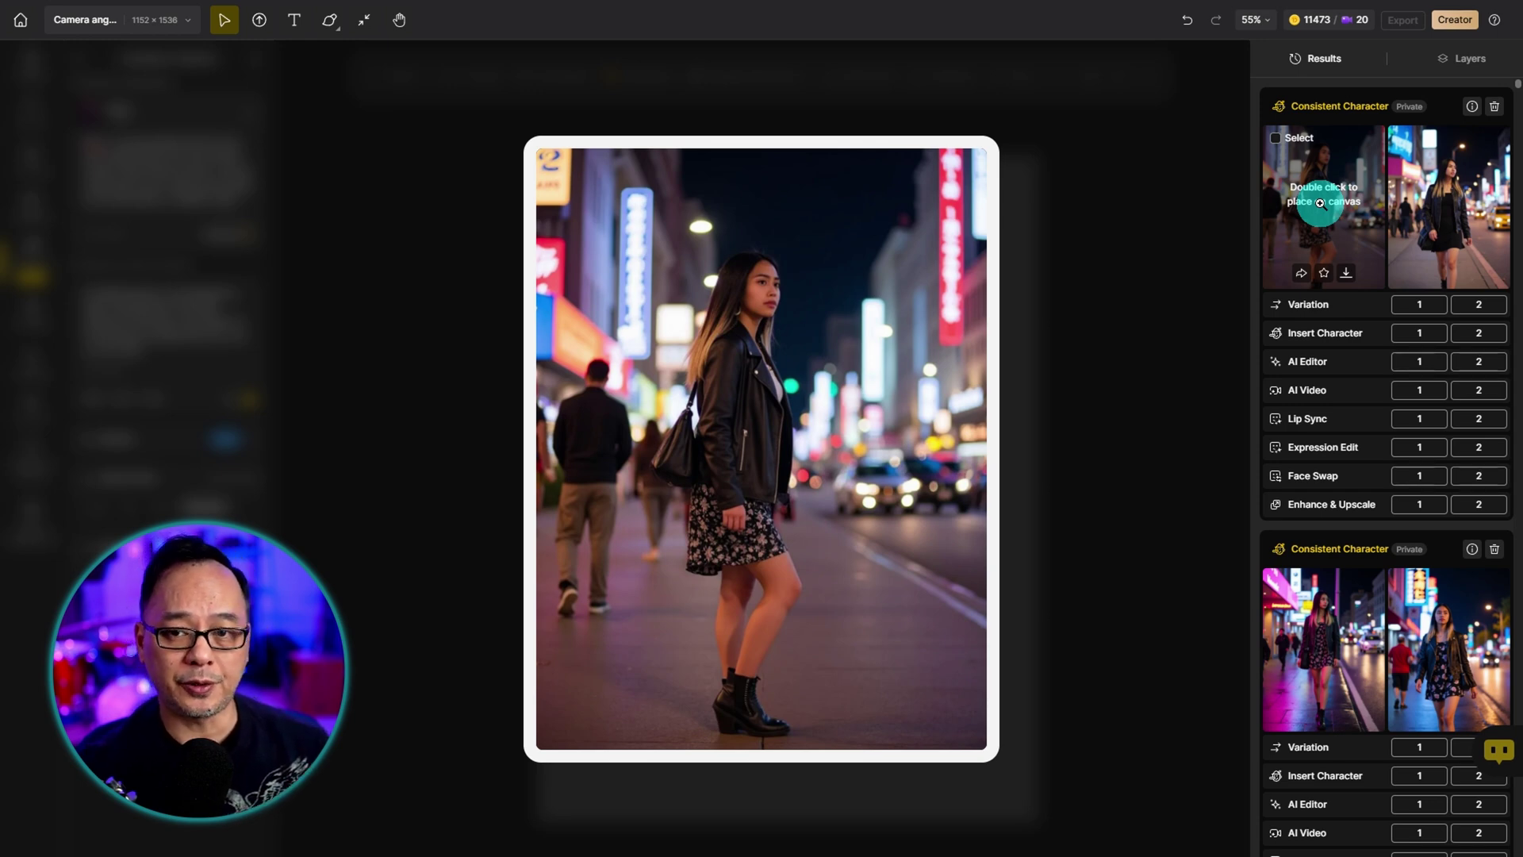
pyautogui.moveTo(1445, 187)
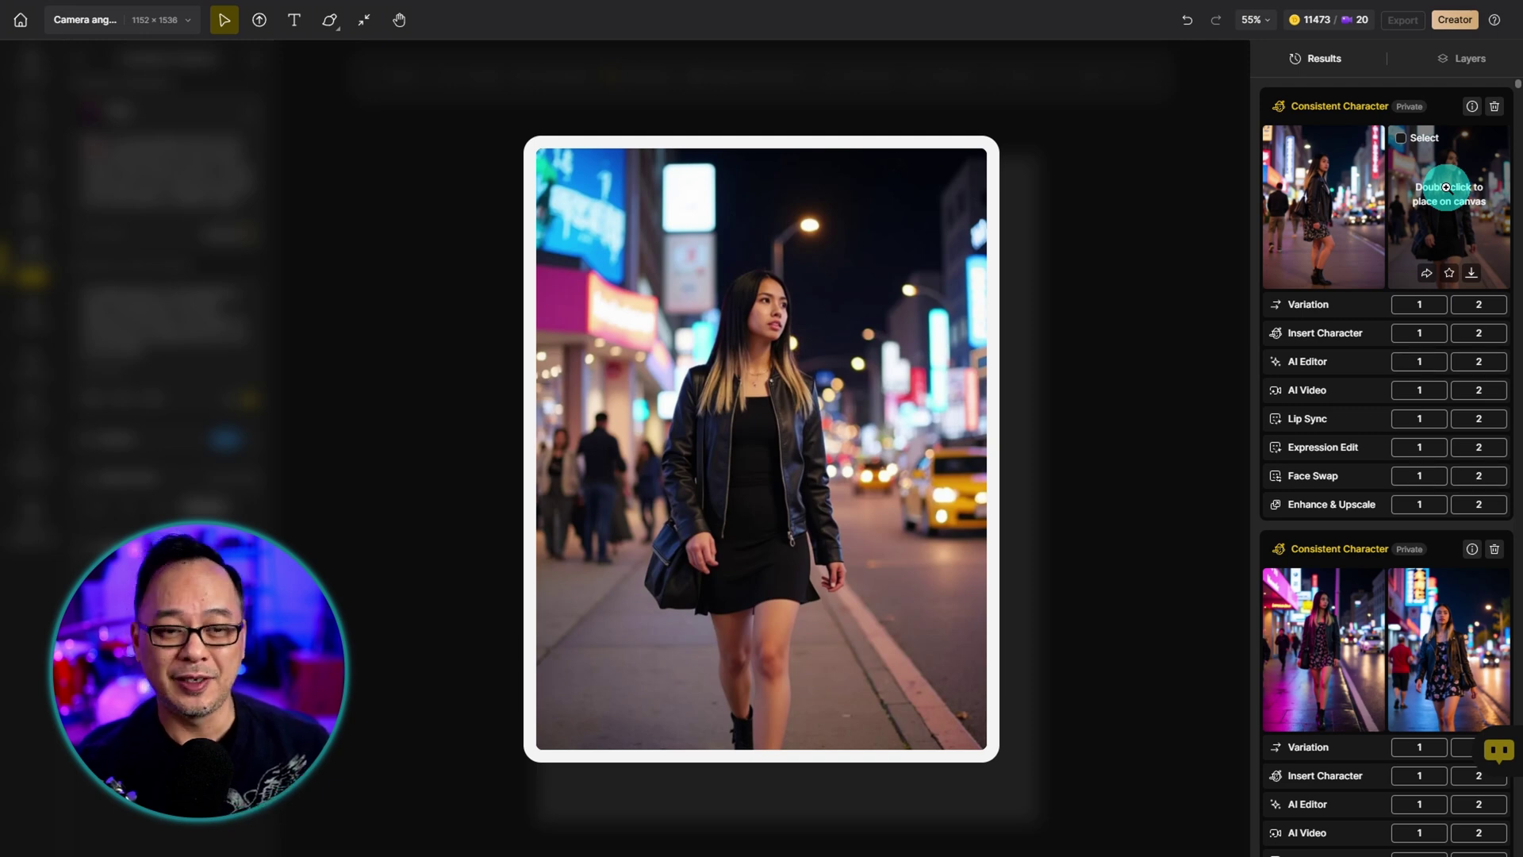
pyautogui.scroll(-4, 1446, 187)
pyautogui.moveTo(1296, 308)
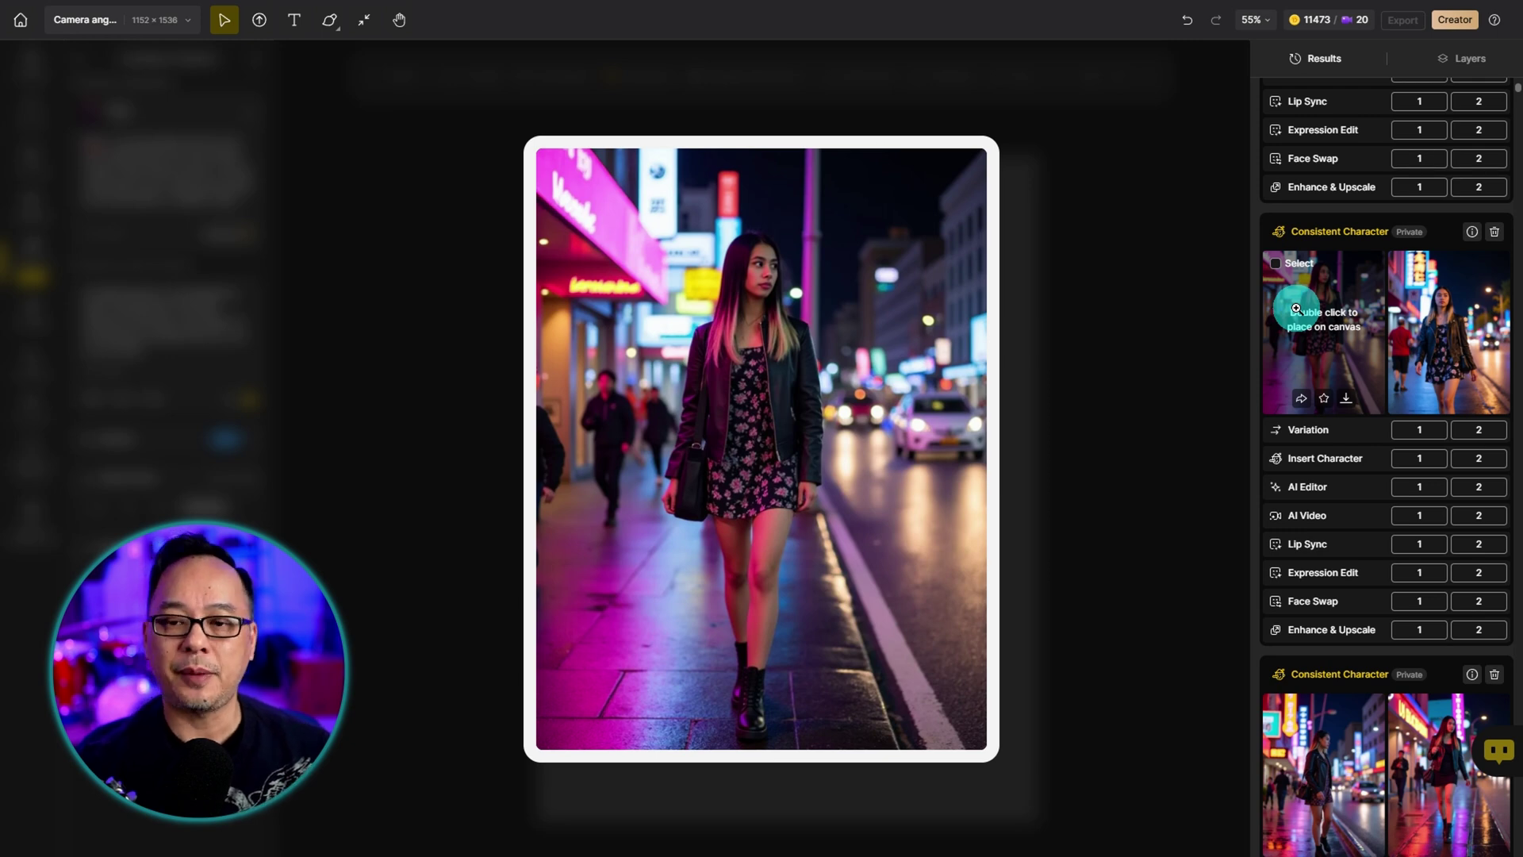
pyautogui.moveTo(1436, 318)
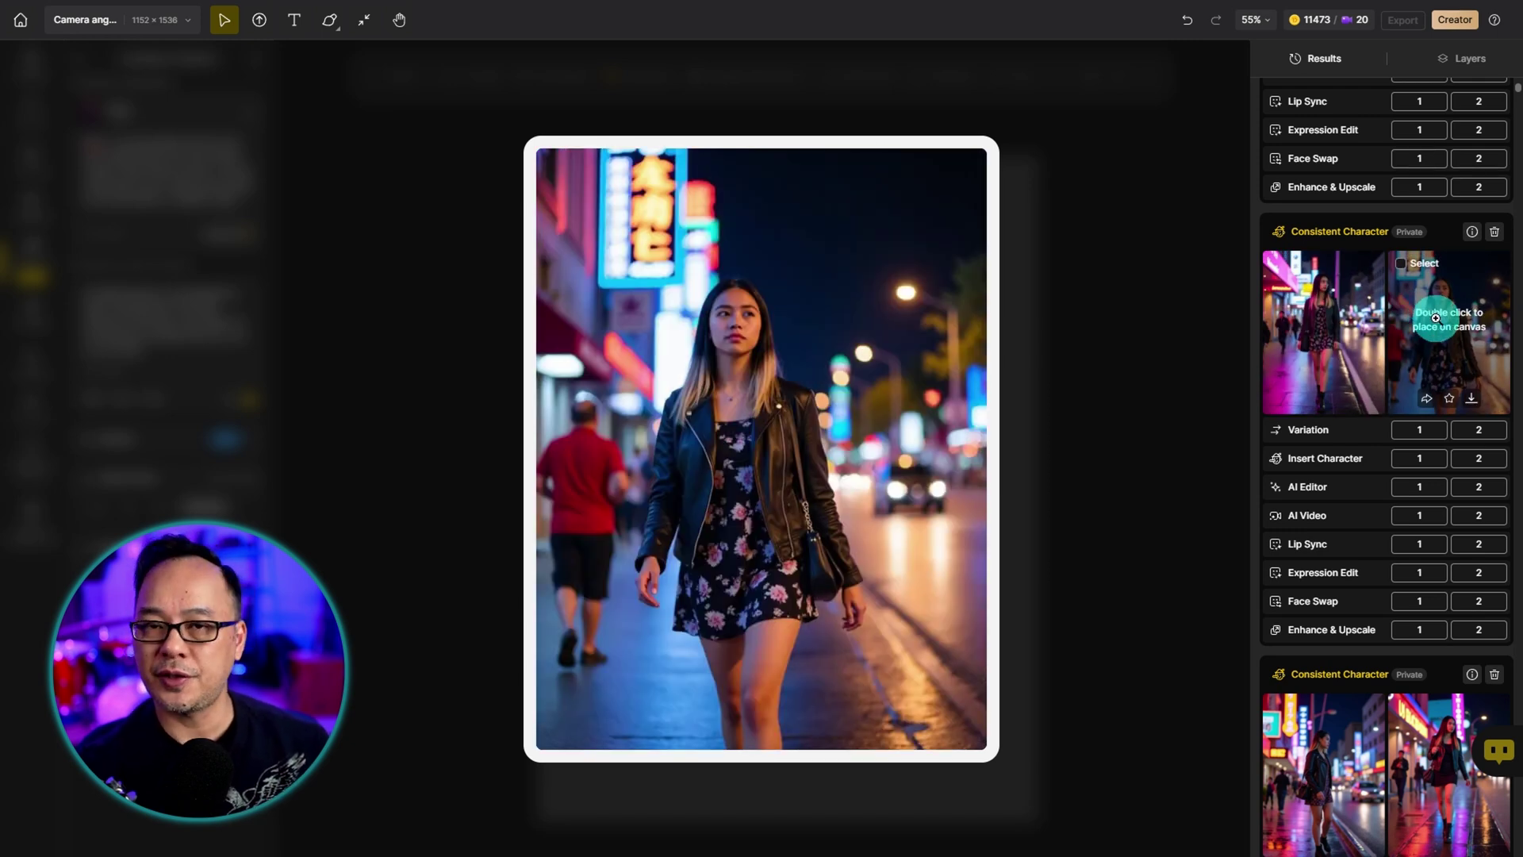
pyautogui.scroll(1, 1436, 317)
pyautogui.moveTo(1450, 401)
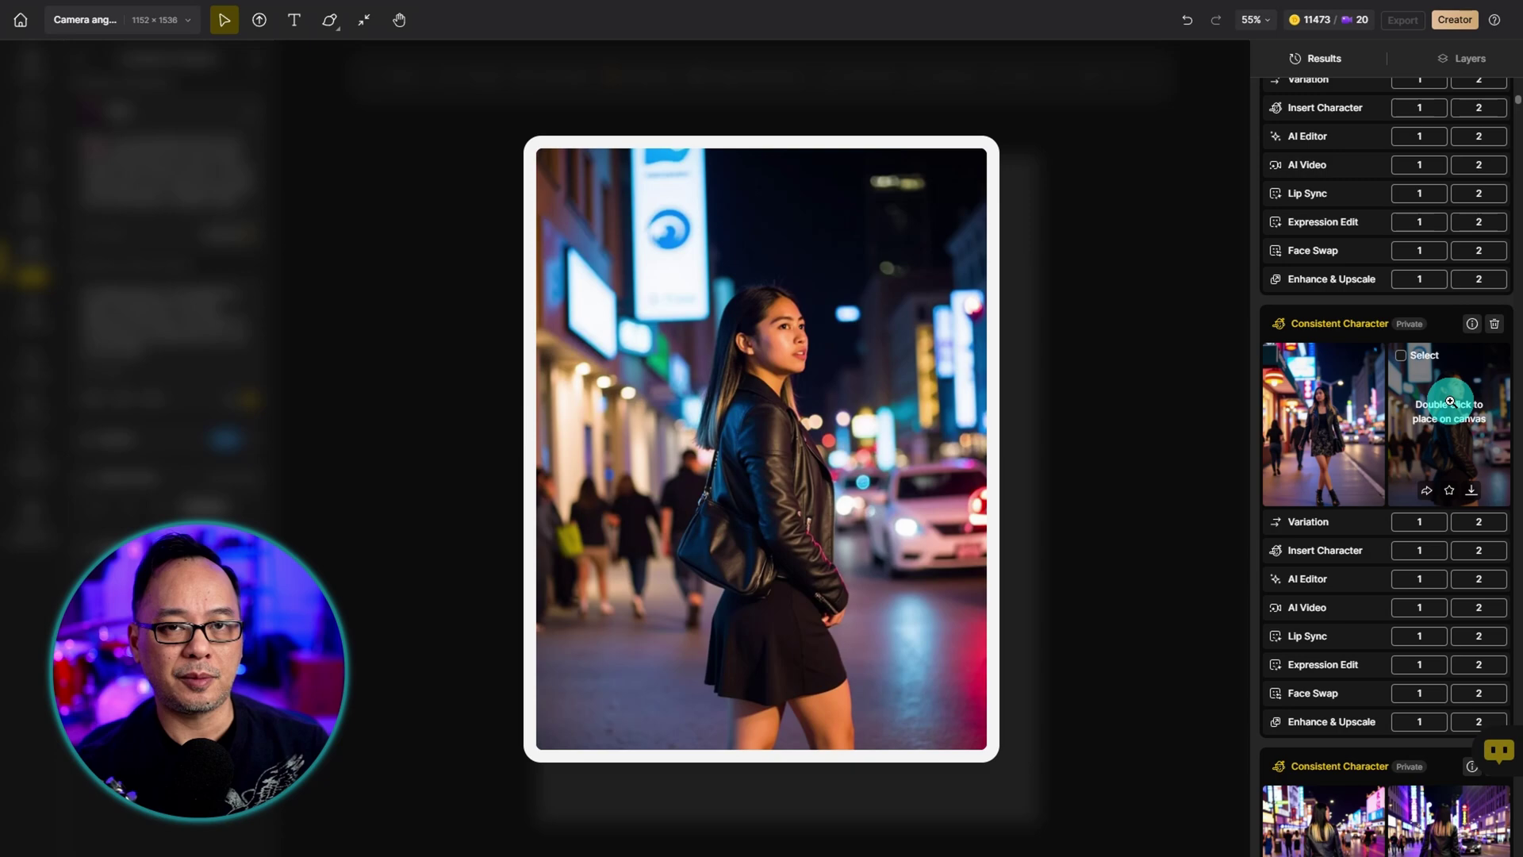
pyautogui.moveTo(1343, 411)
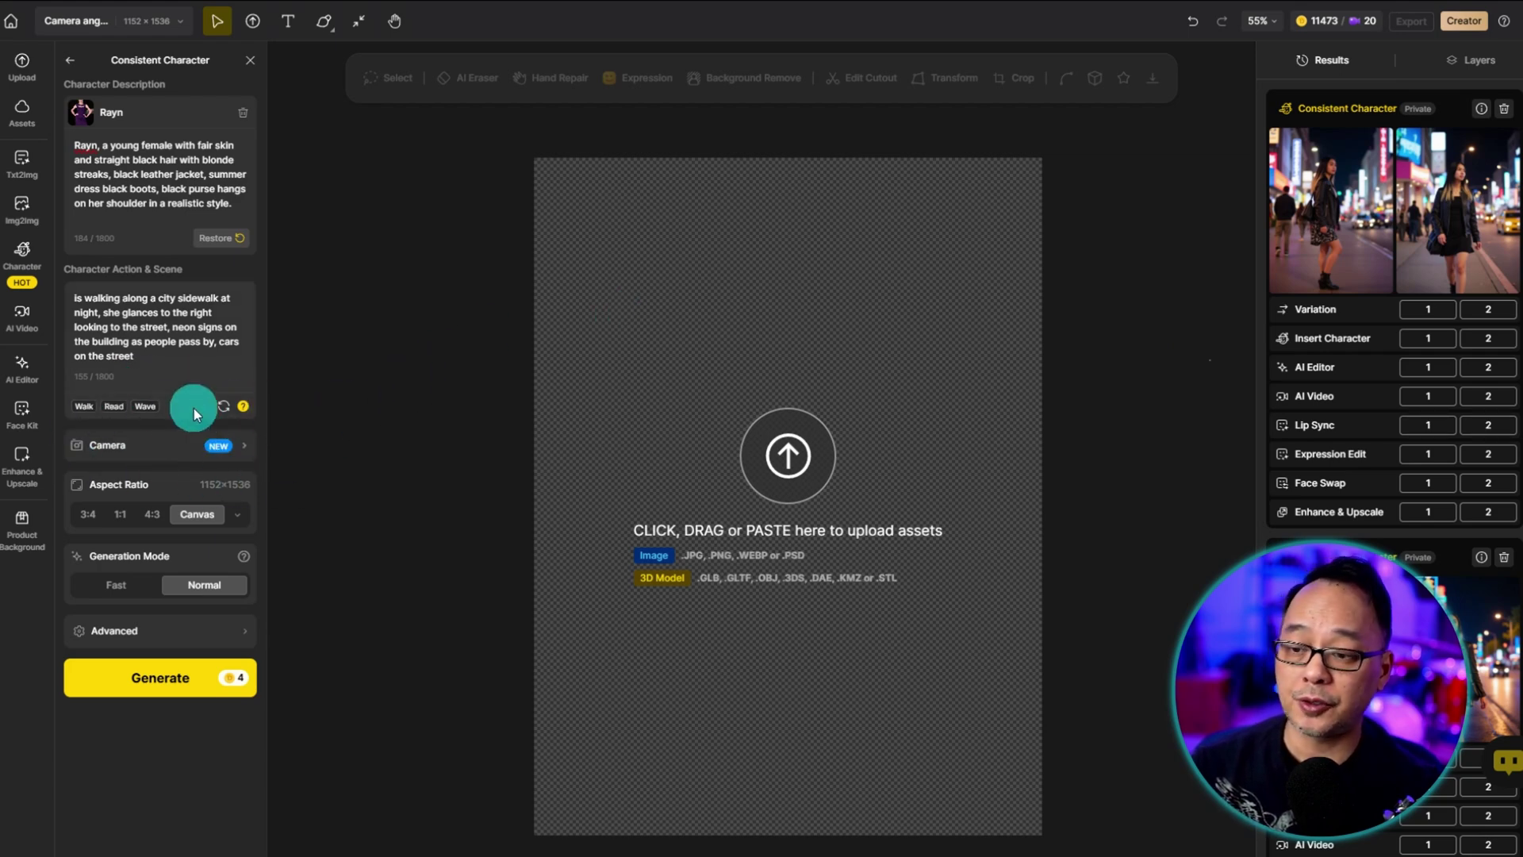
# - Choose Right View and an Upper Body shot, then delete 'right' from the scene prompt
pyautogui.click(184, 456)
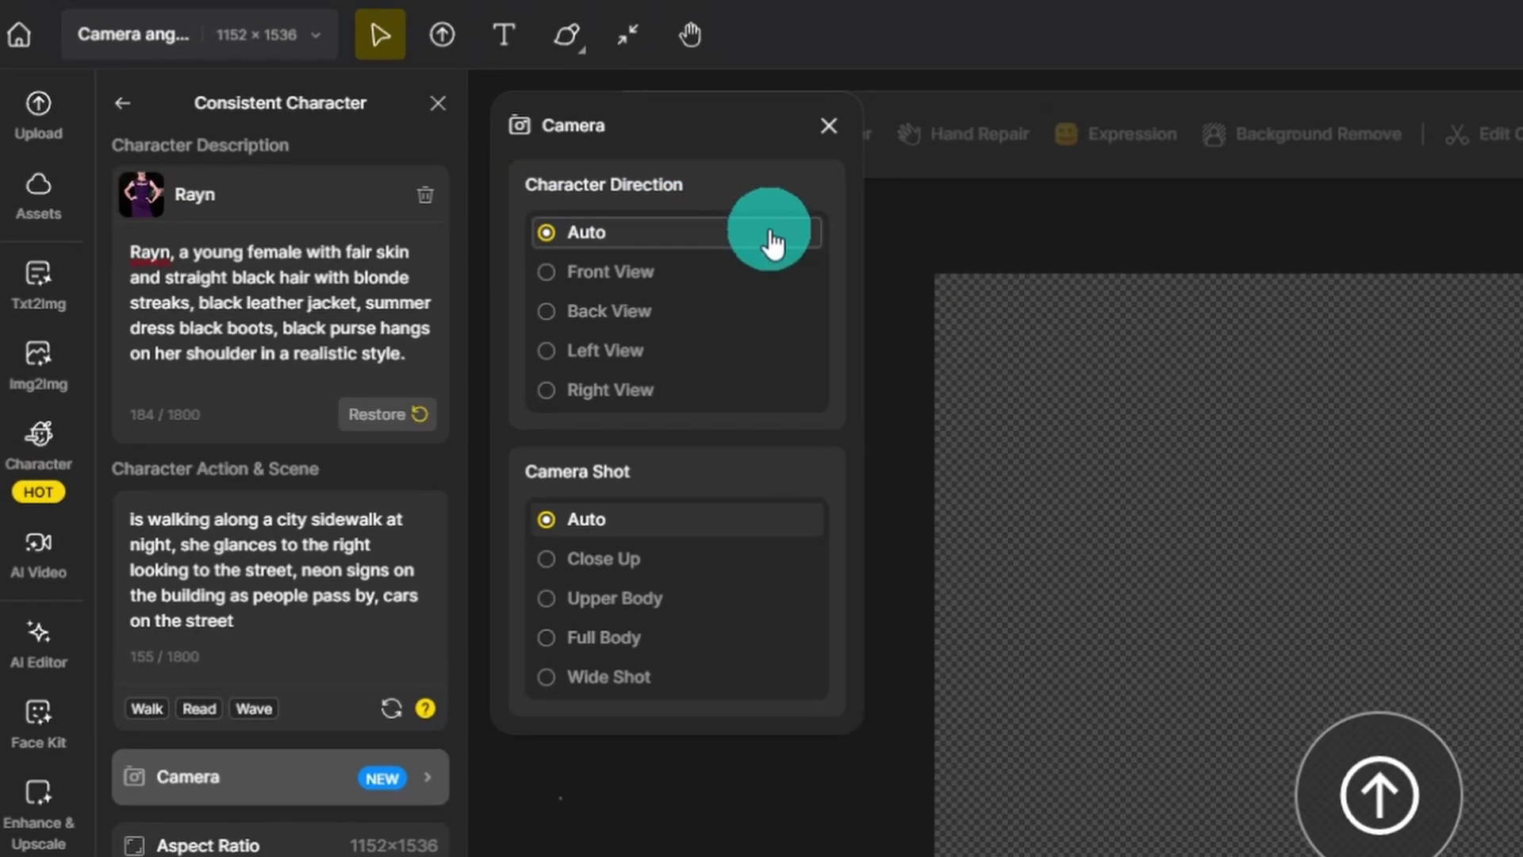
pyautogui.moveTo(696, 332)
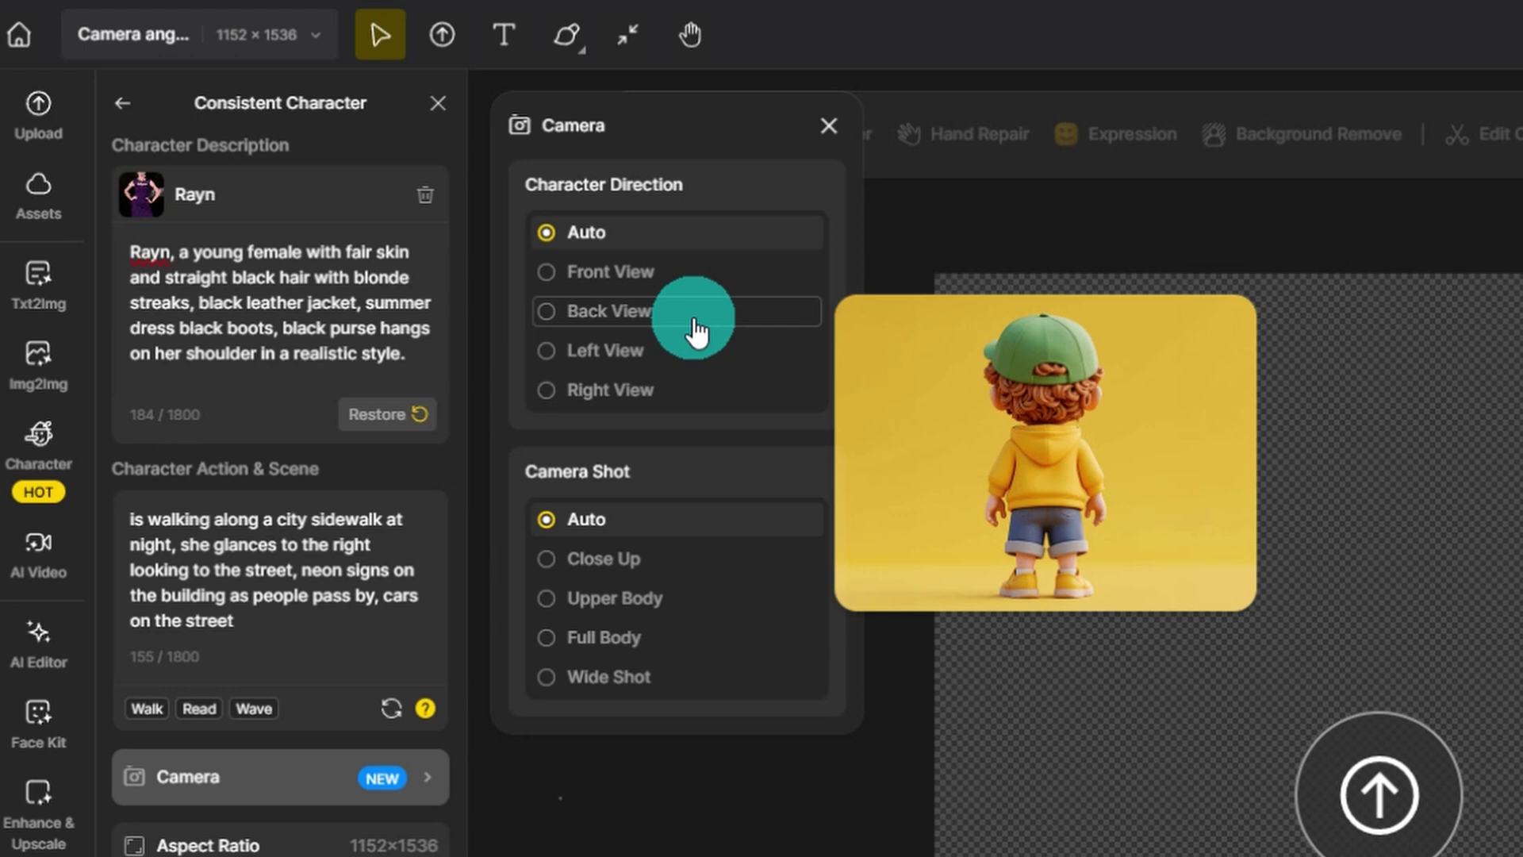
pyautogui.moveTo(708, 365)
pyautogui.moveTo(722, 401)
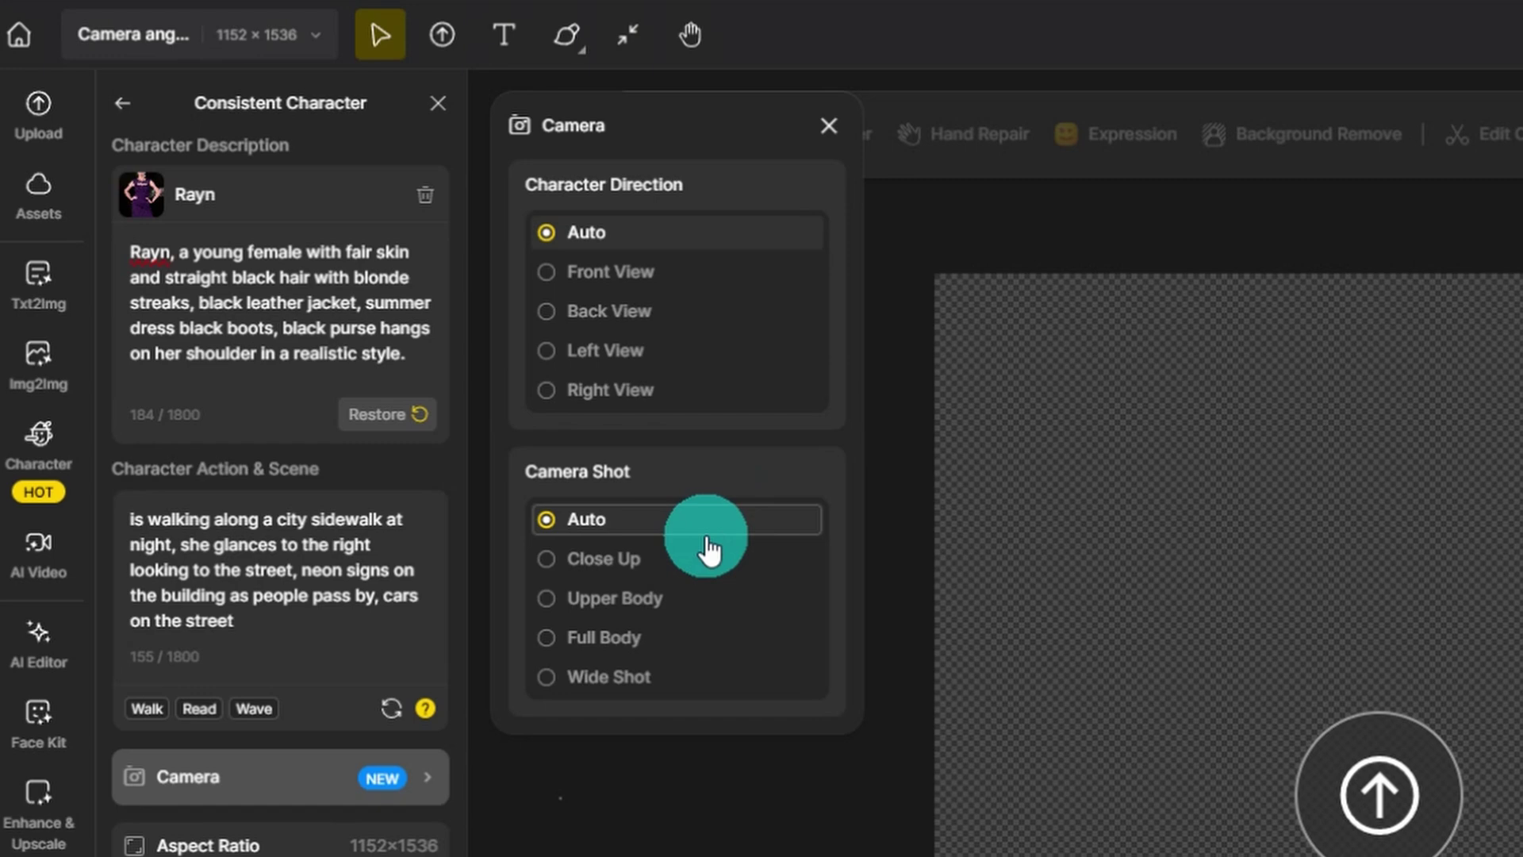
pyautogui.moveTo(704, 615)
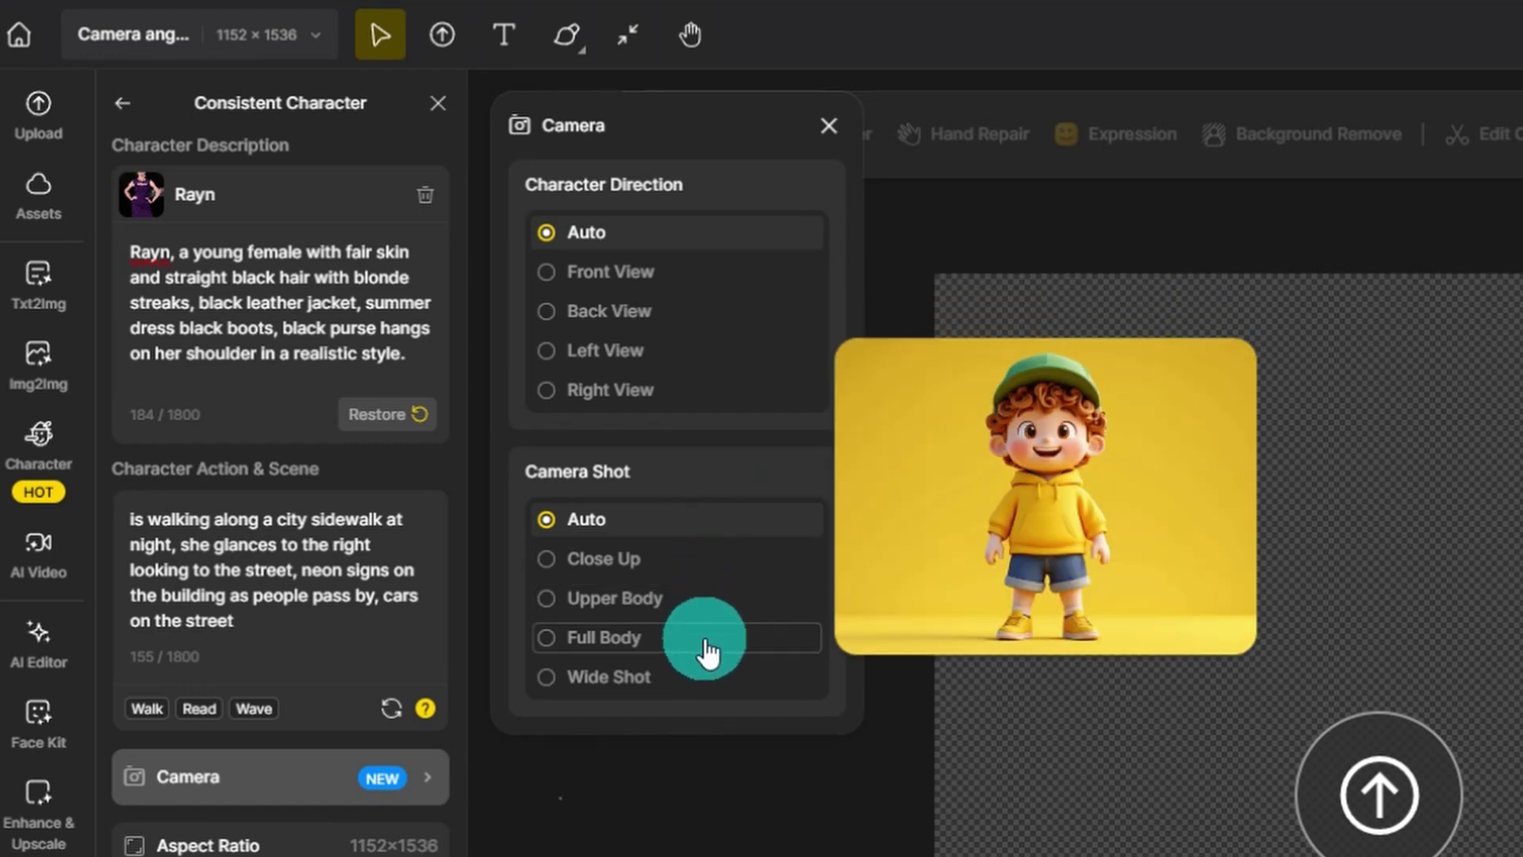
pyautogui.moveTo(717, 696)
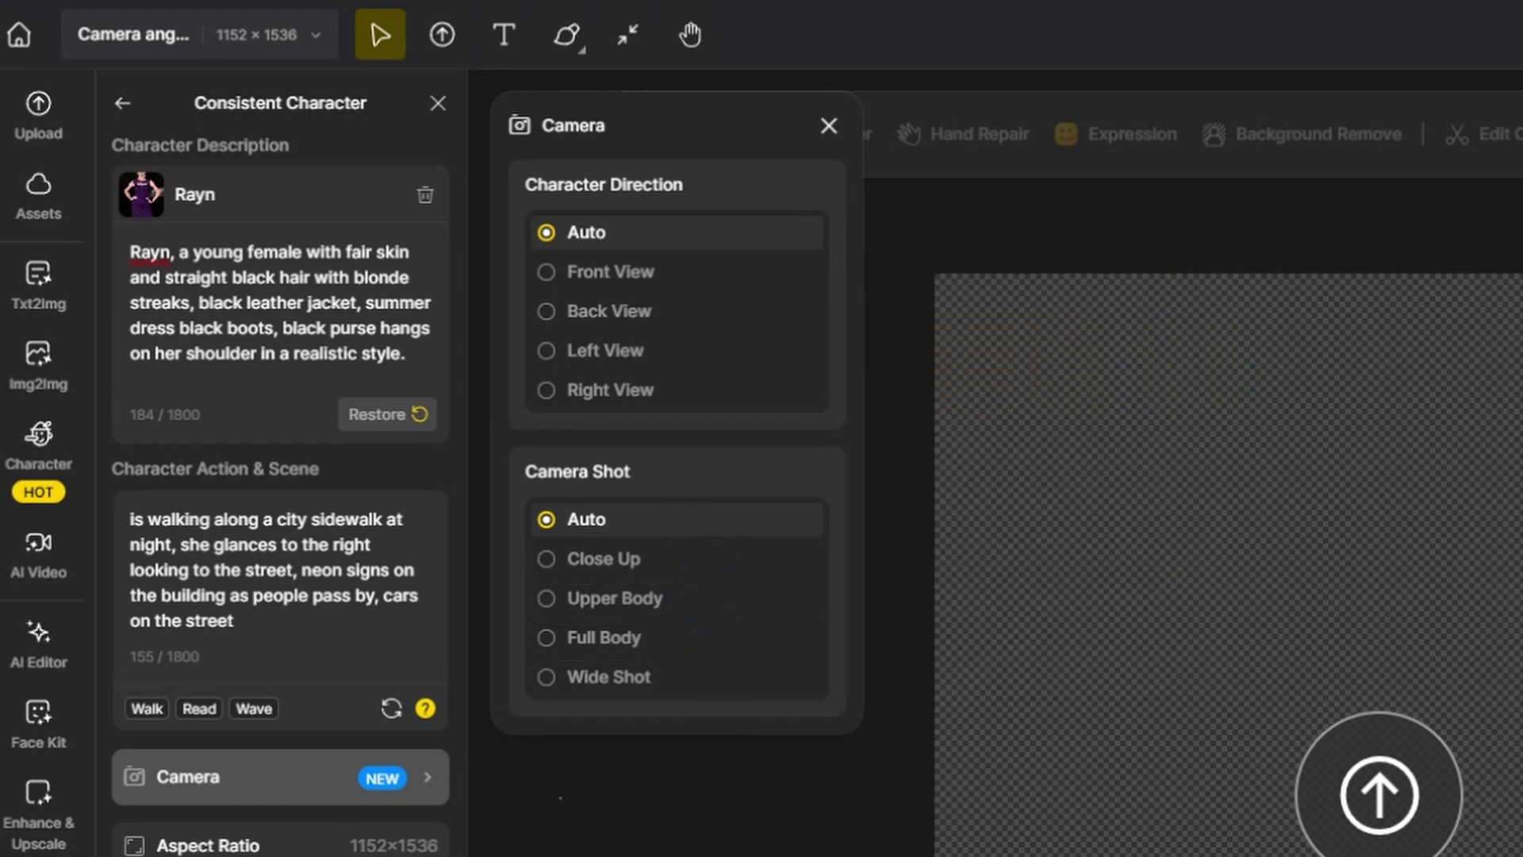
pyautogui.click(629, 390)
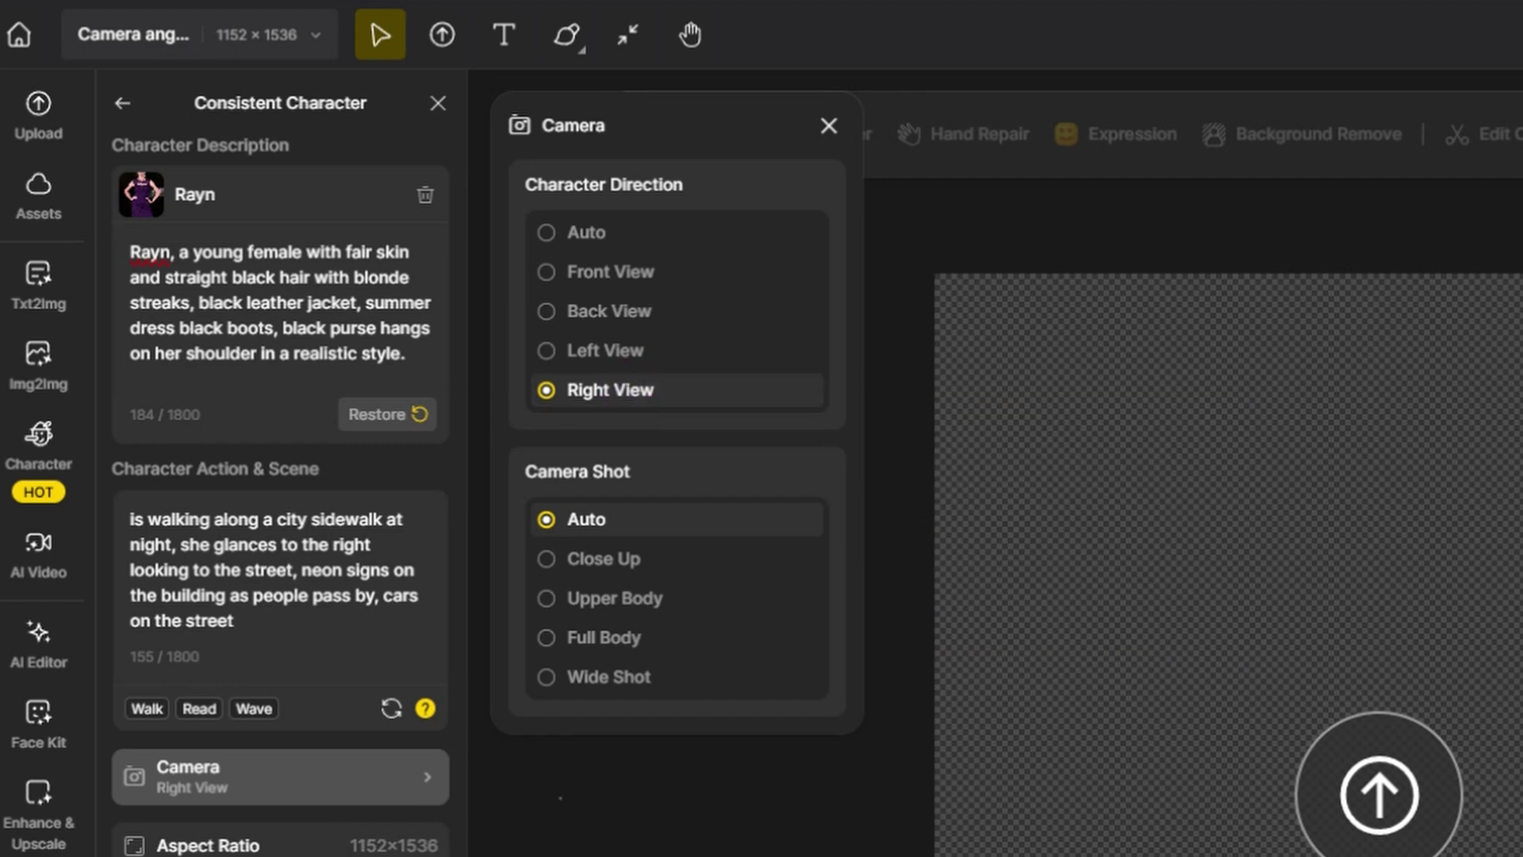
pyautogui.click(691, 603)
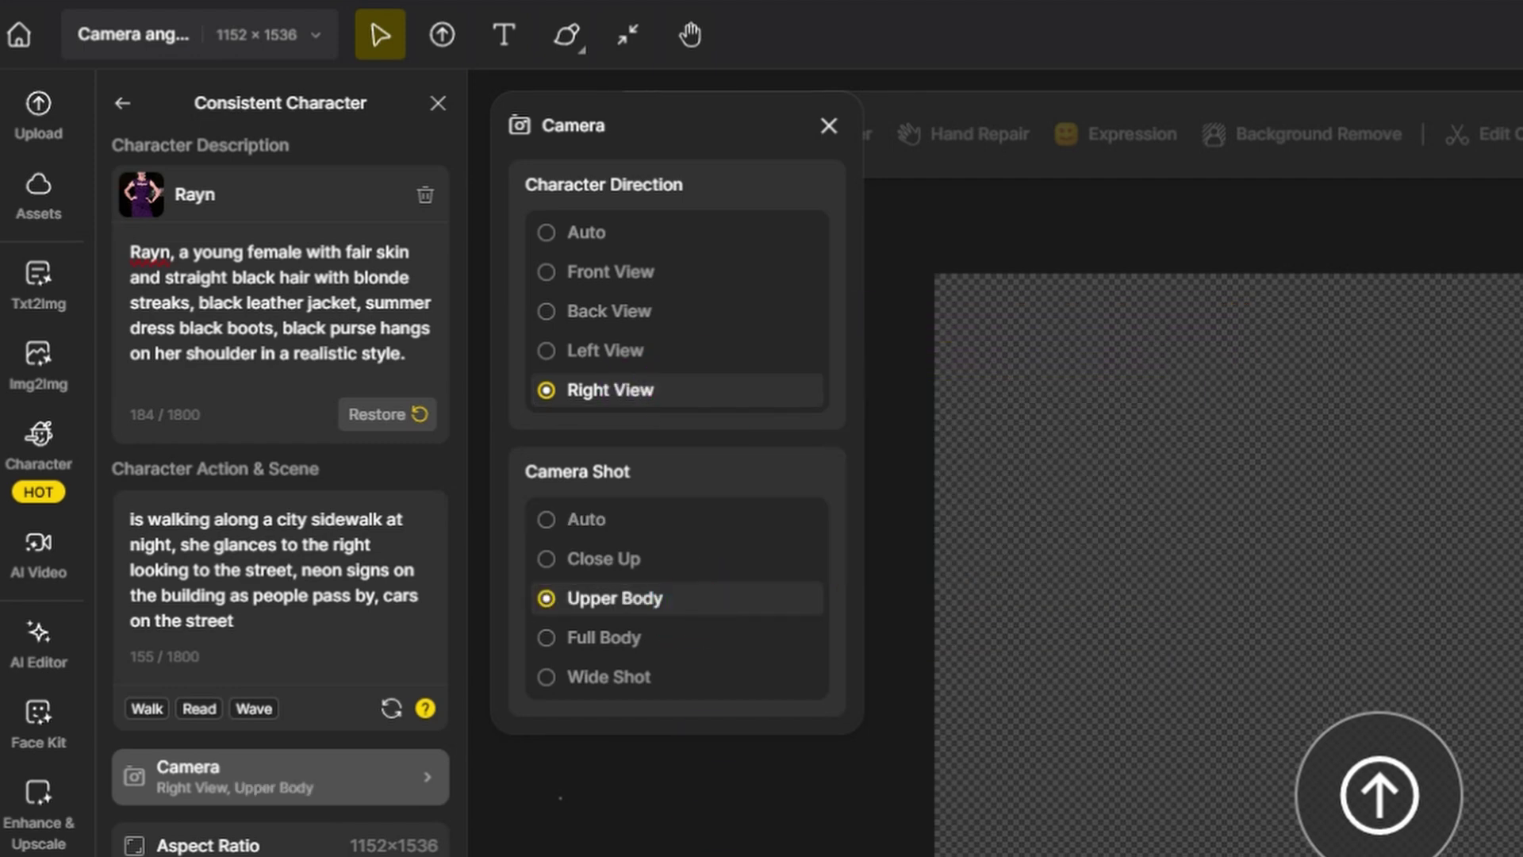
pyautogui.click(372, 544)
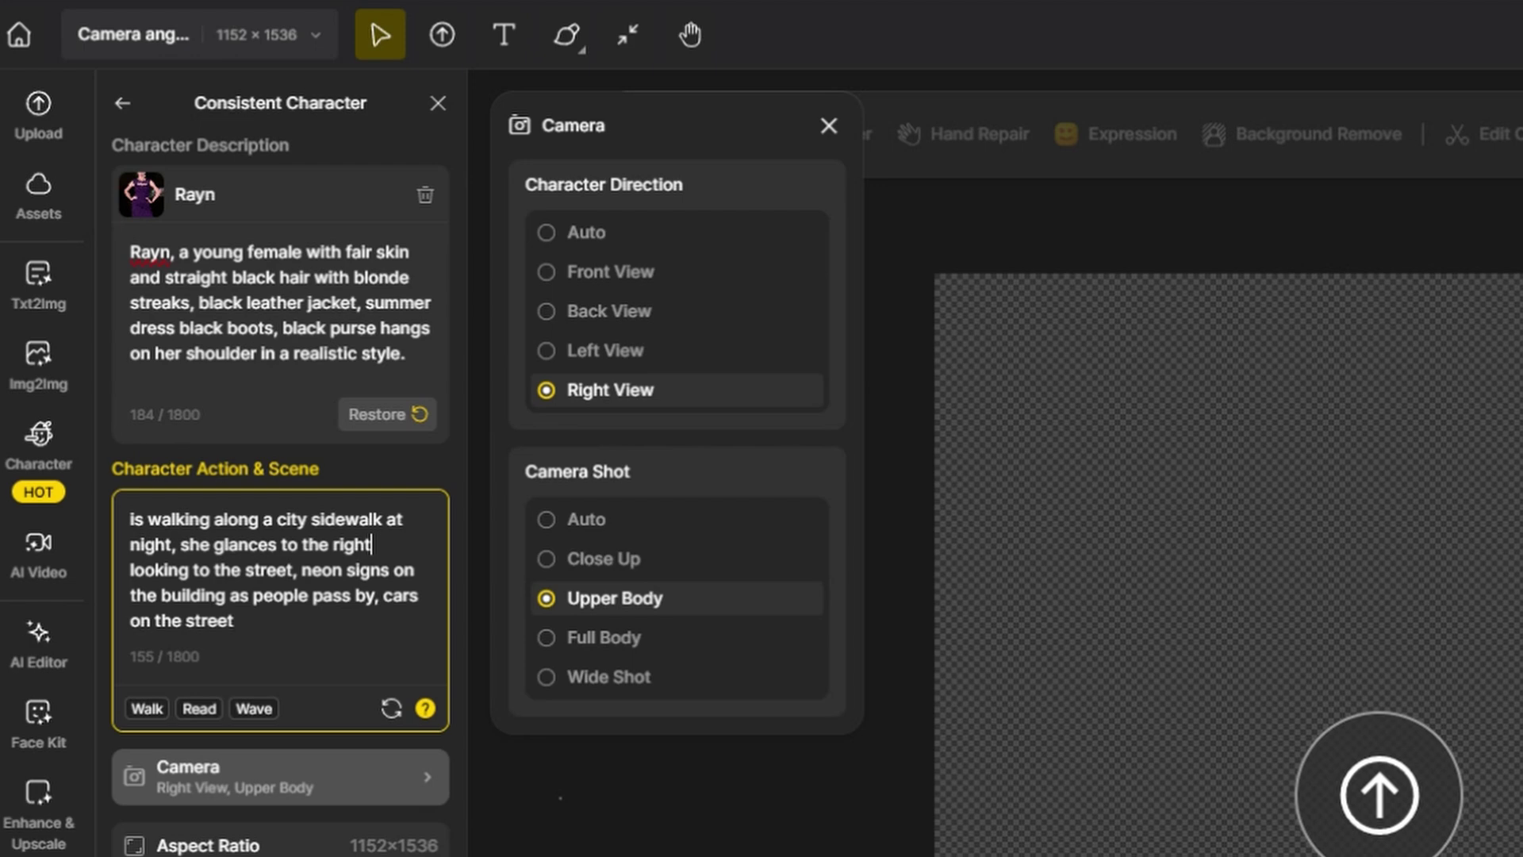
pyautogui.press('BackSpace')
pyautogui.press('BackSpace')
pyautogui.press('BackSpace')
pyautogui.press('BackSpace')
pyautogui.press('BackSpace')
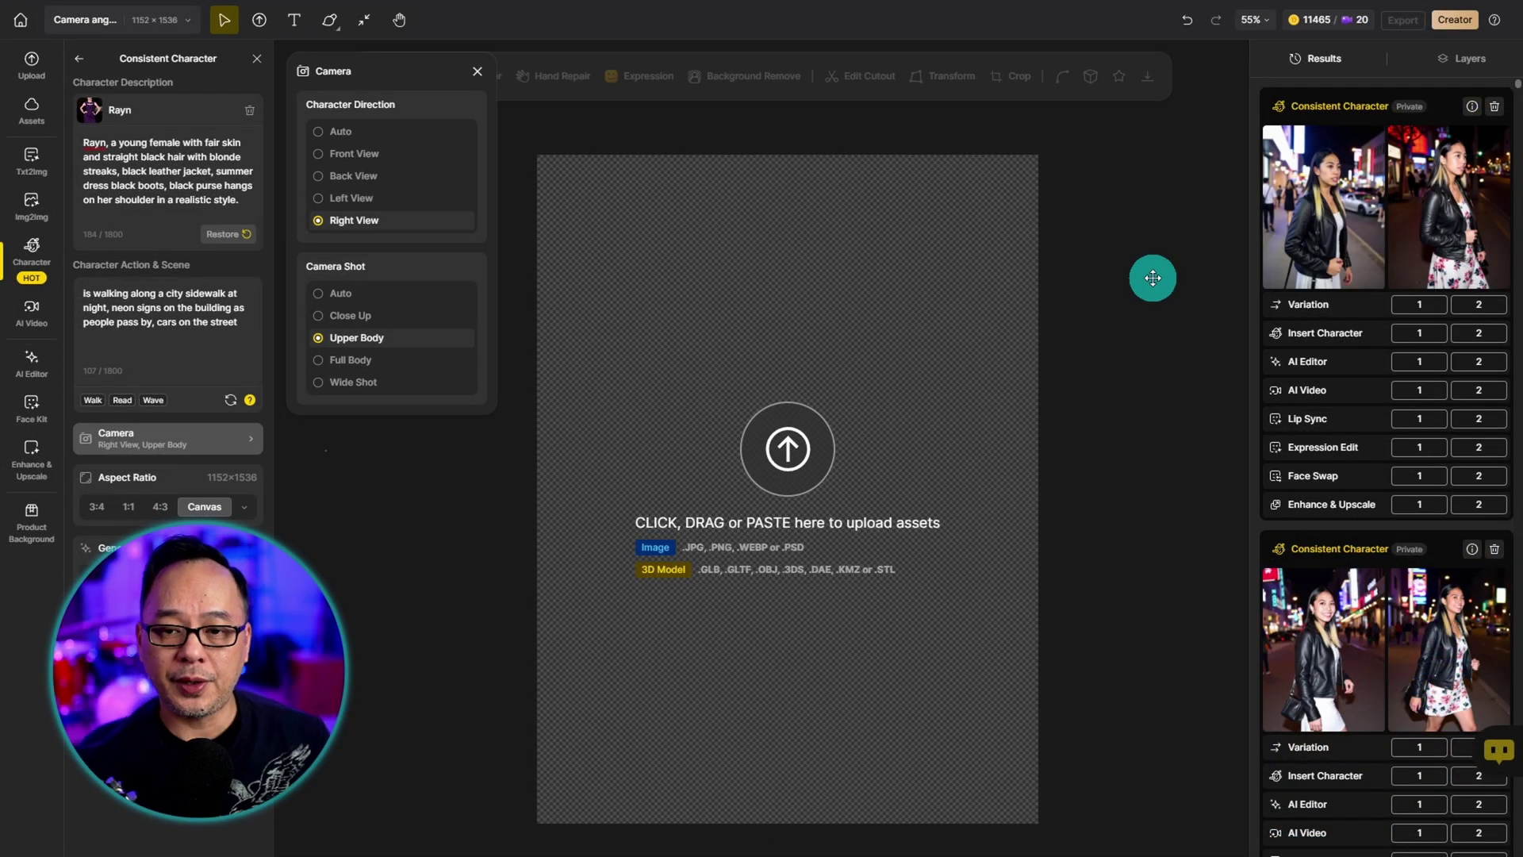
# - Preview the new right-side, upper-body night-street images of Rayn at large size
pyautogui.click(1314, 210)
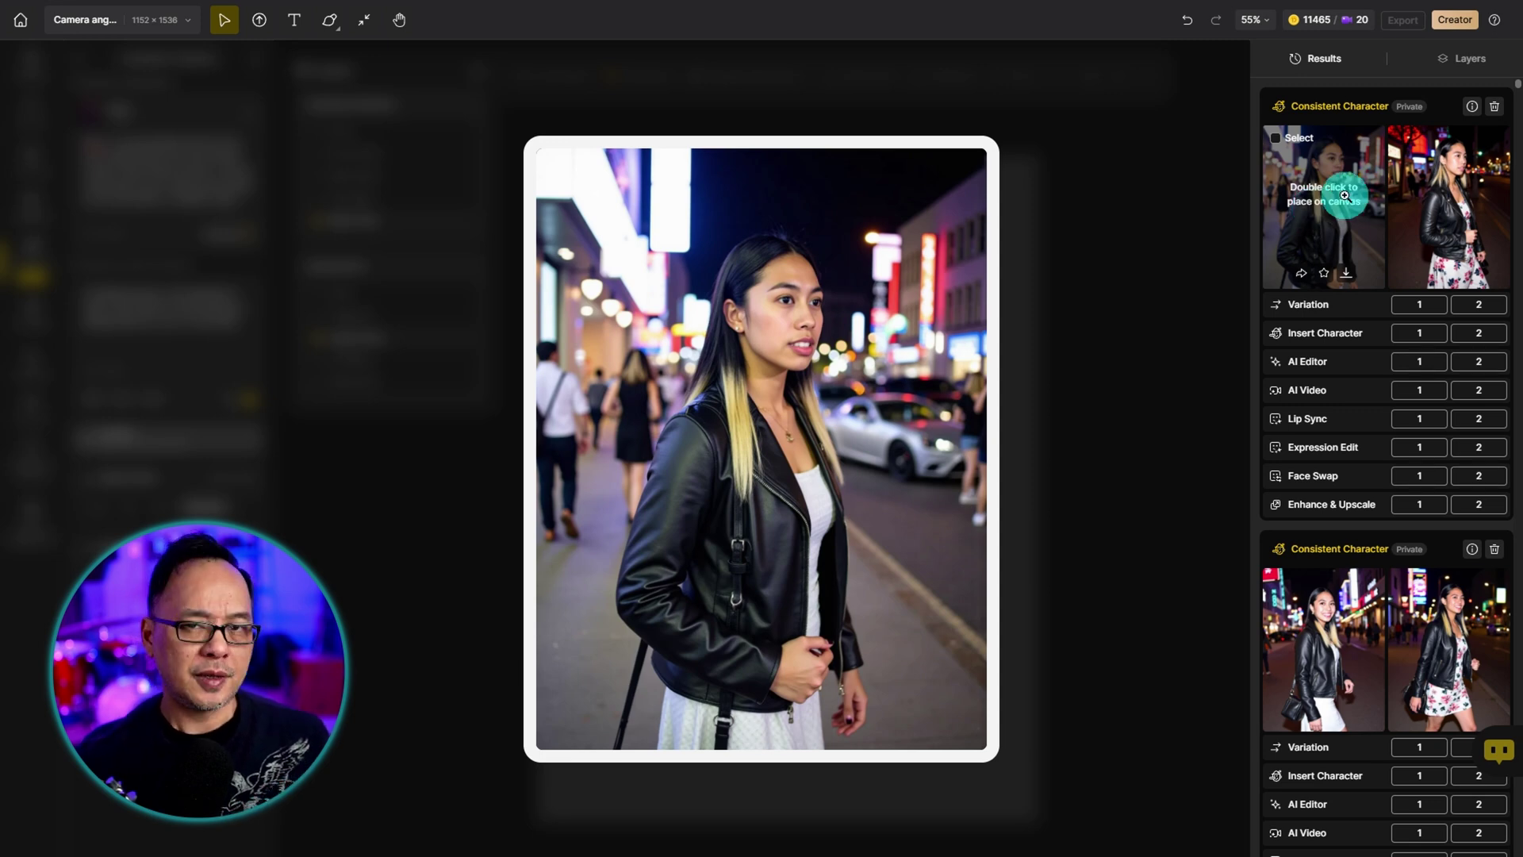
pyautogui.moveTo(1466, 183)
pyautogui.moveTo(1453, 648)
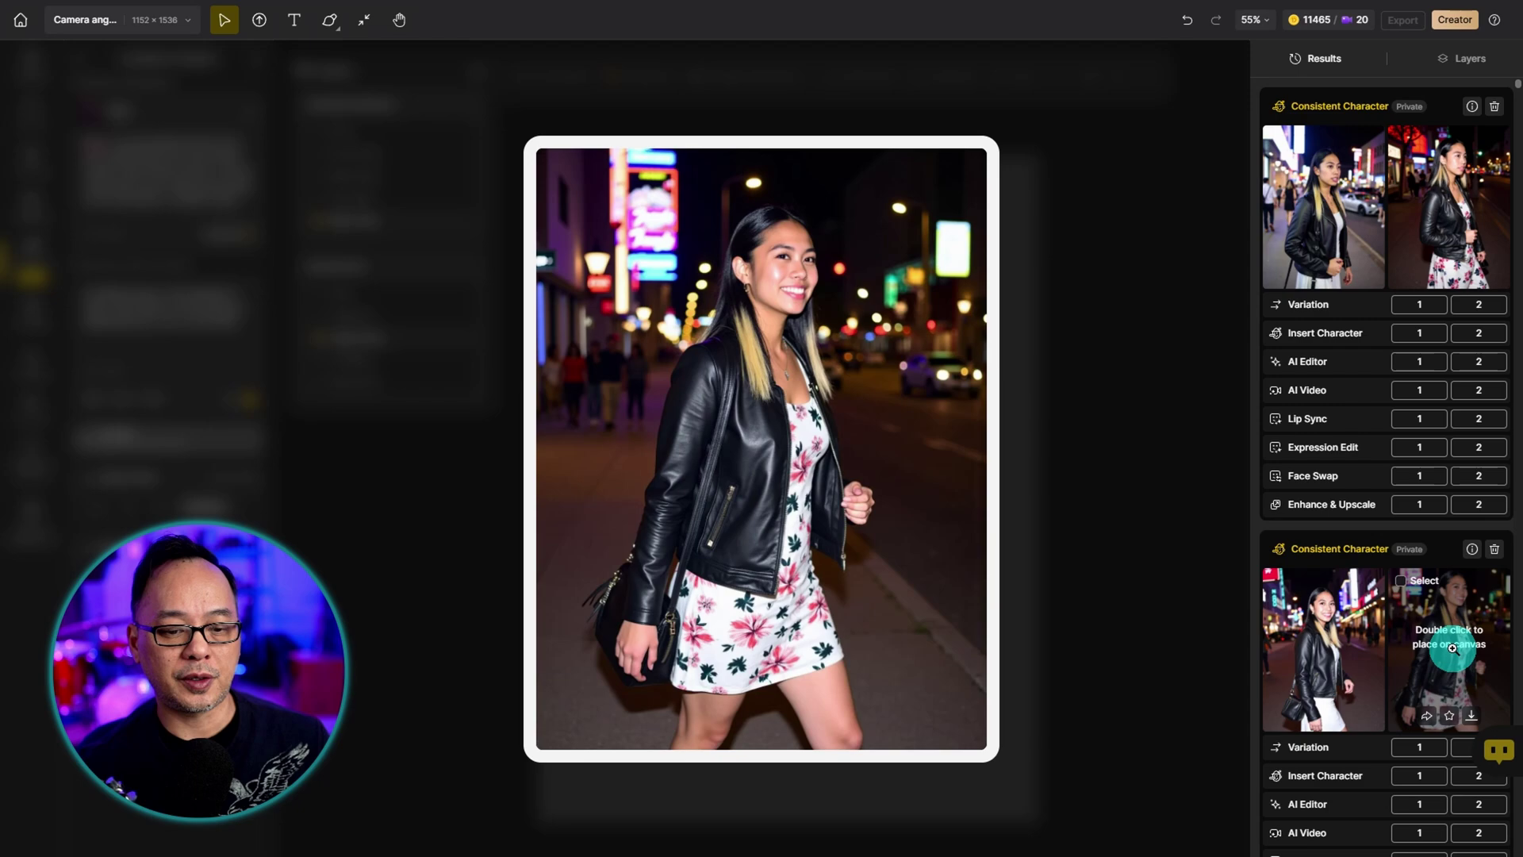
pyautogui.moveTo(1347, 651)
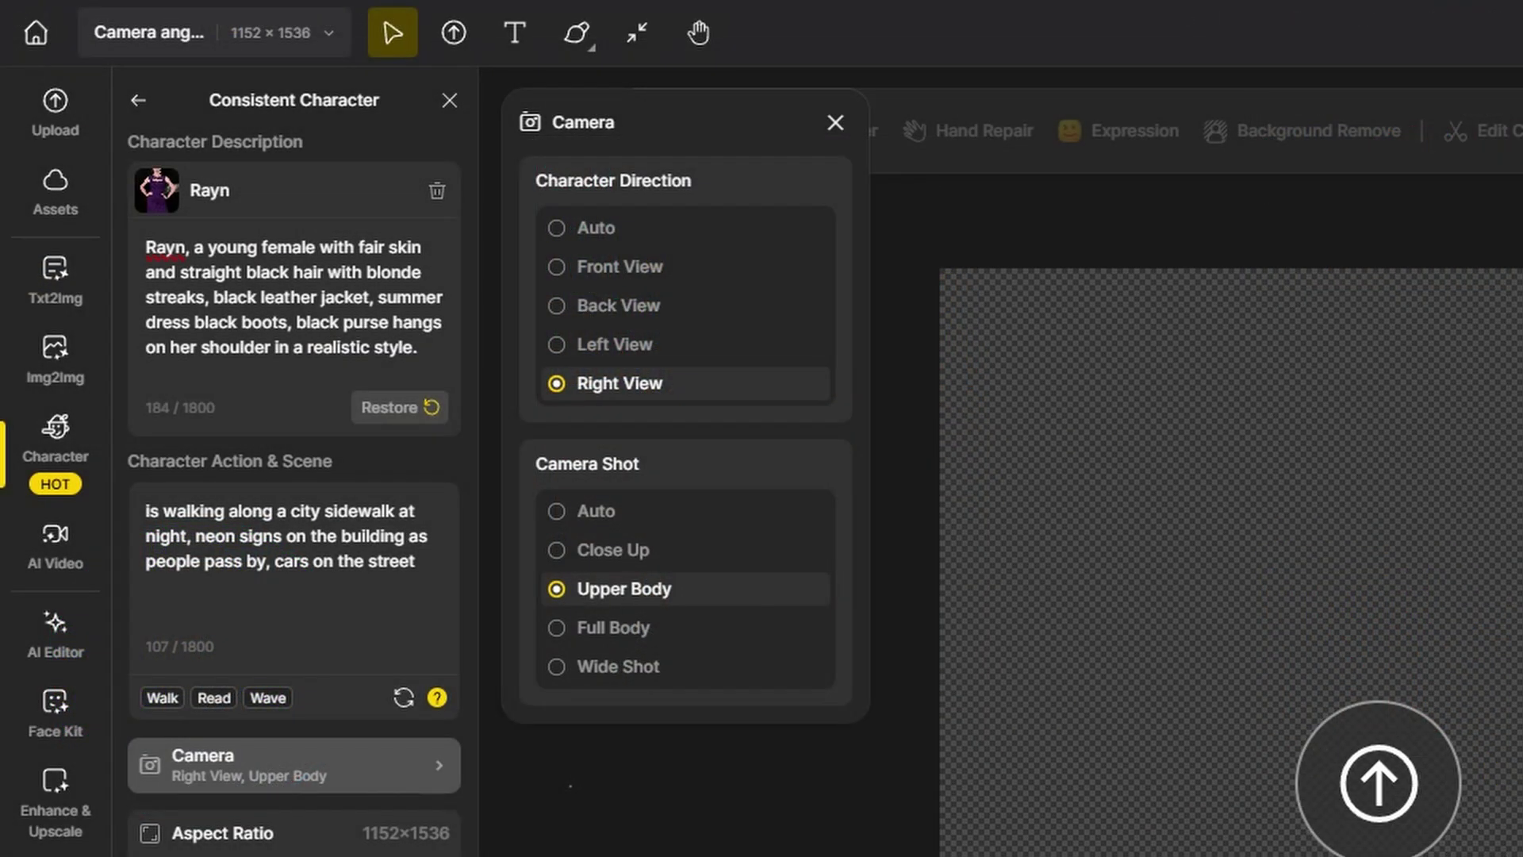
# - Switch the camera to Front View, Full Body and apply a 4:3 1536×1152 canvas
pyautogui.click(688, 290)
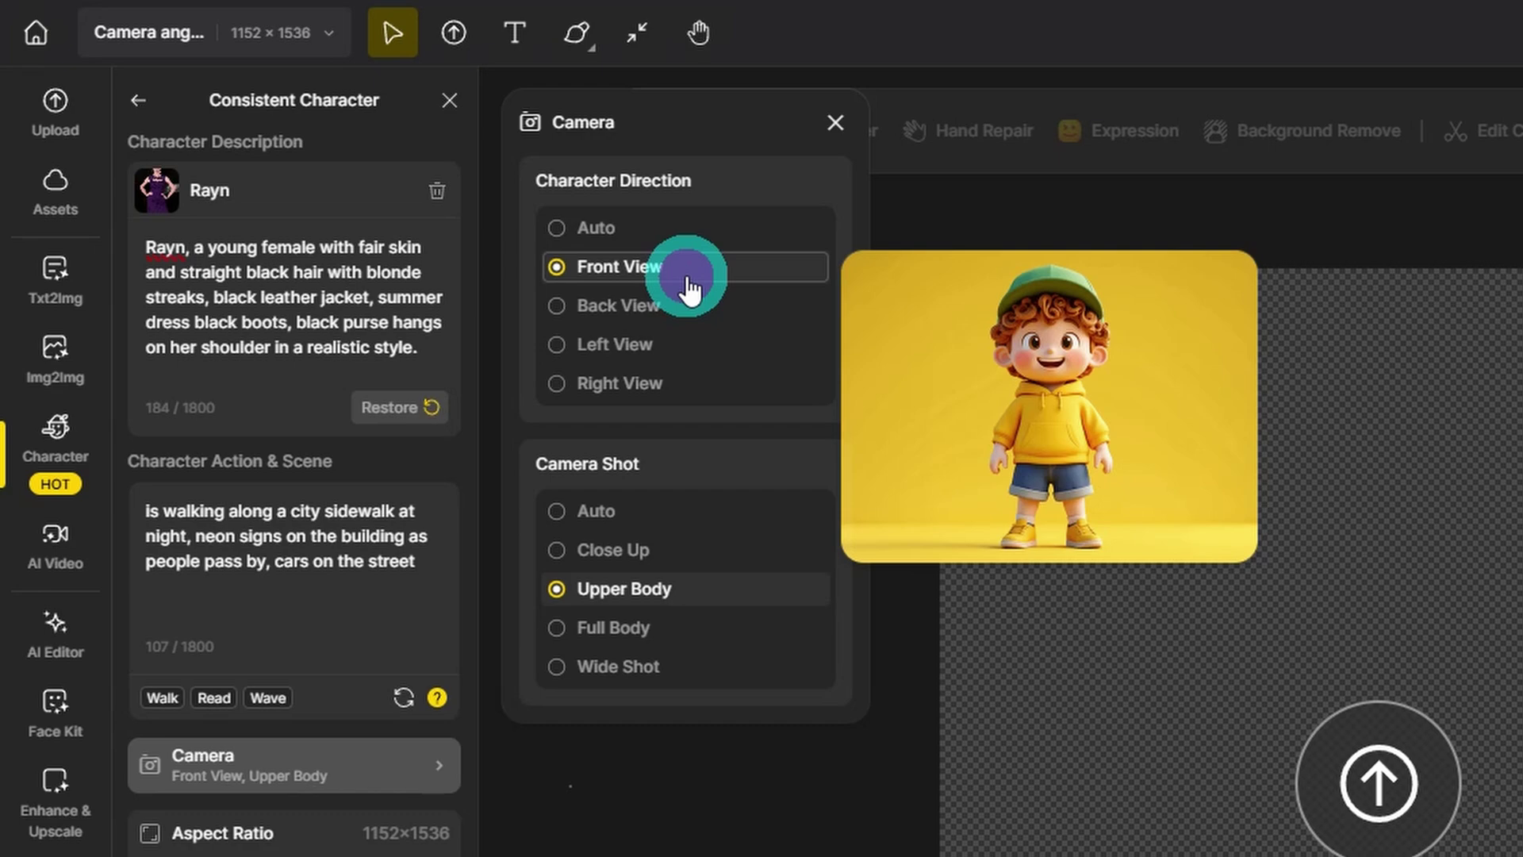
pyautogui.click(633, 640)
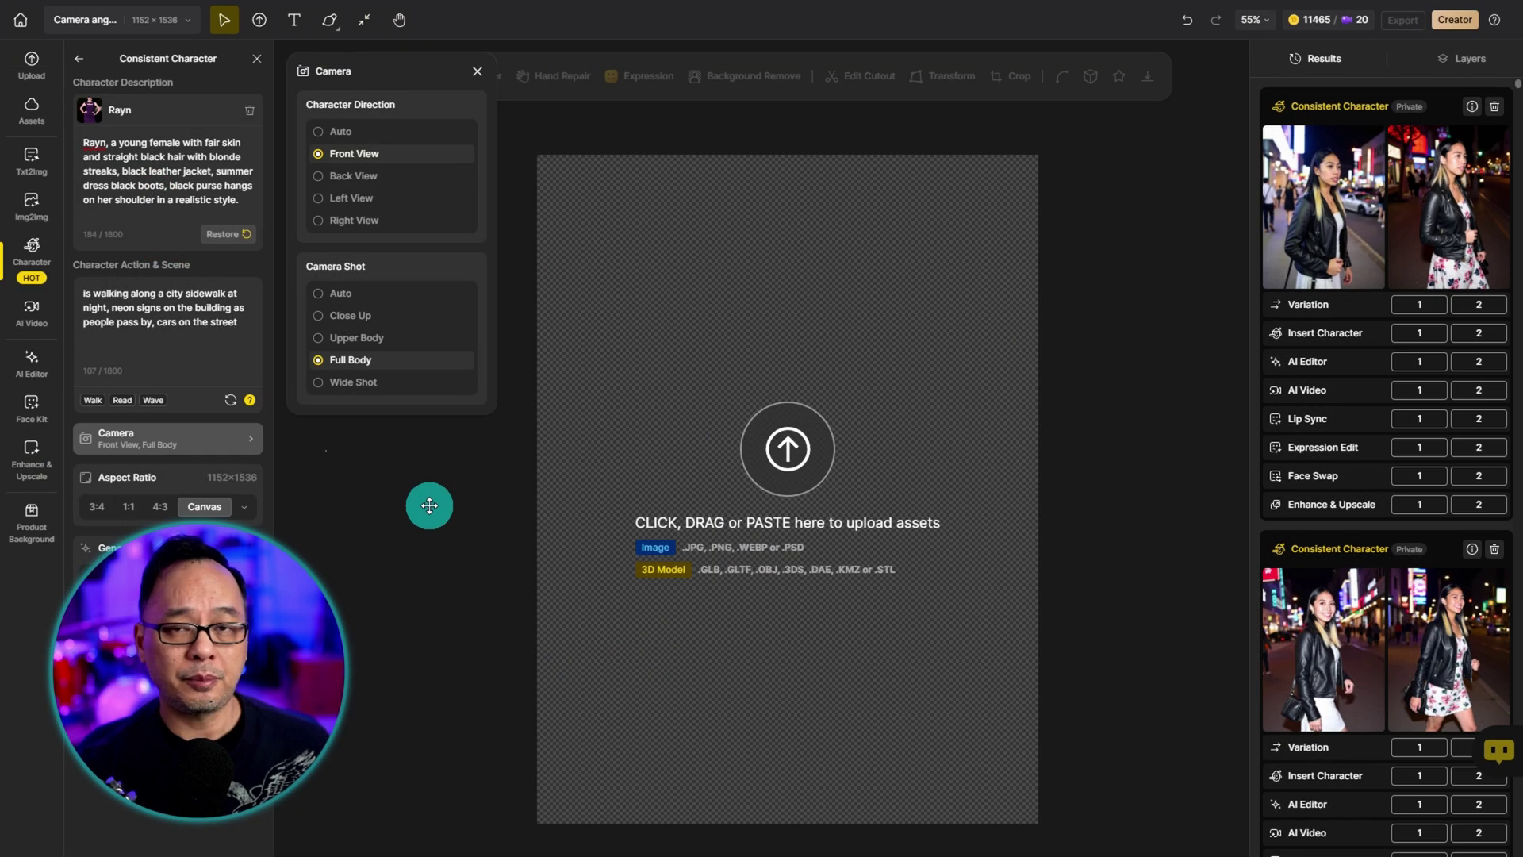
pyautogui.click(170, 18)
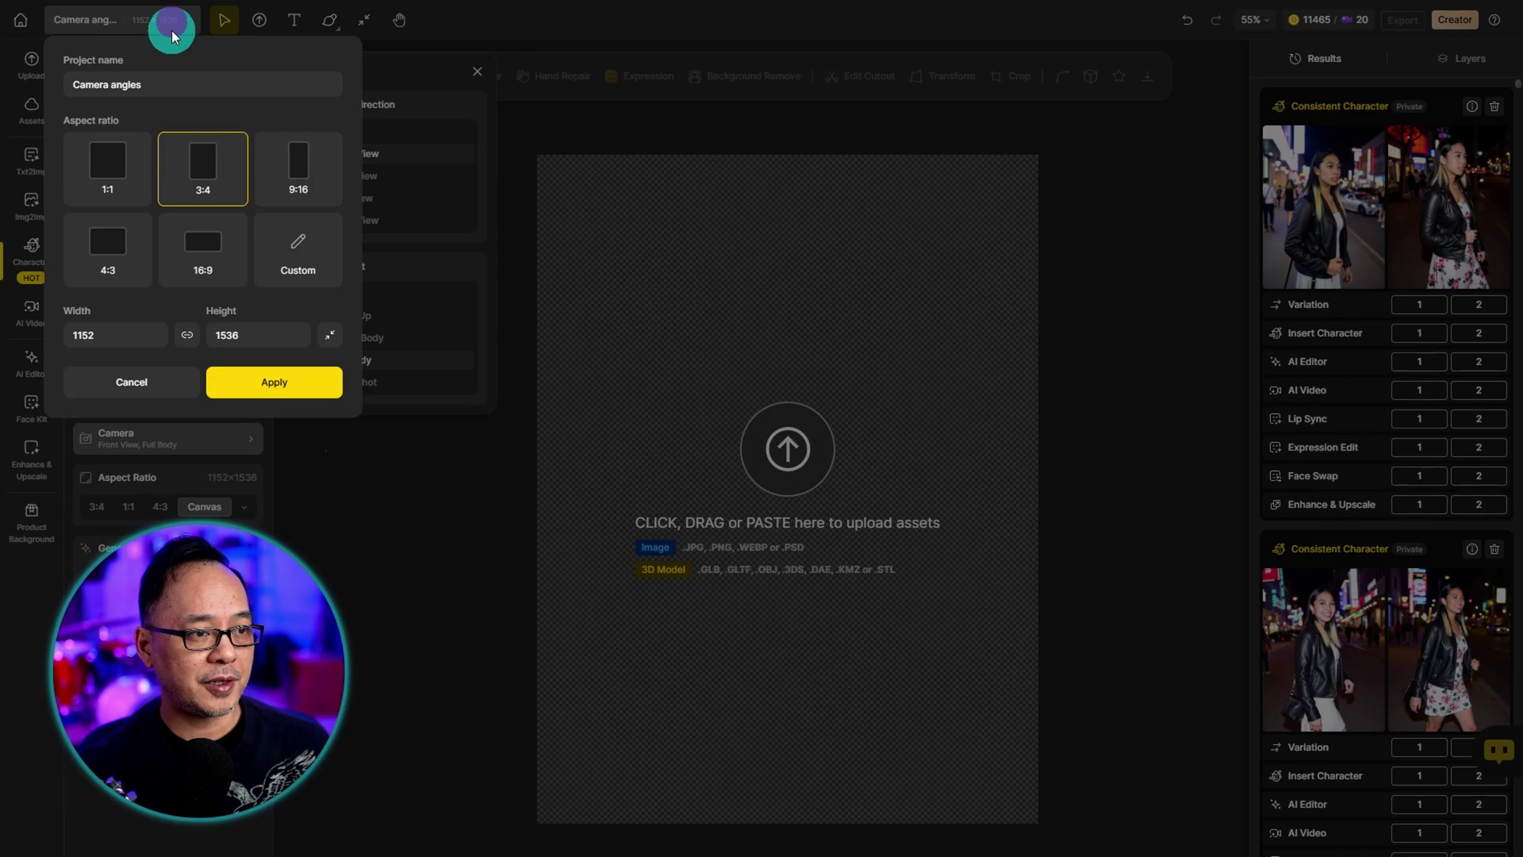
pyautogui.click(117, 264)
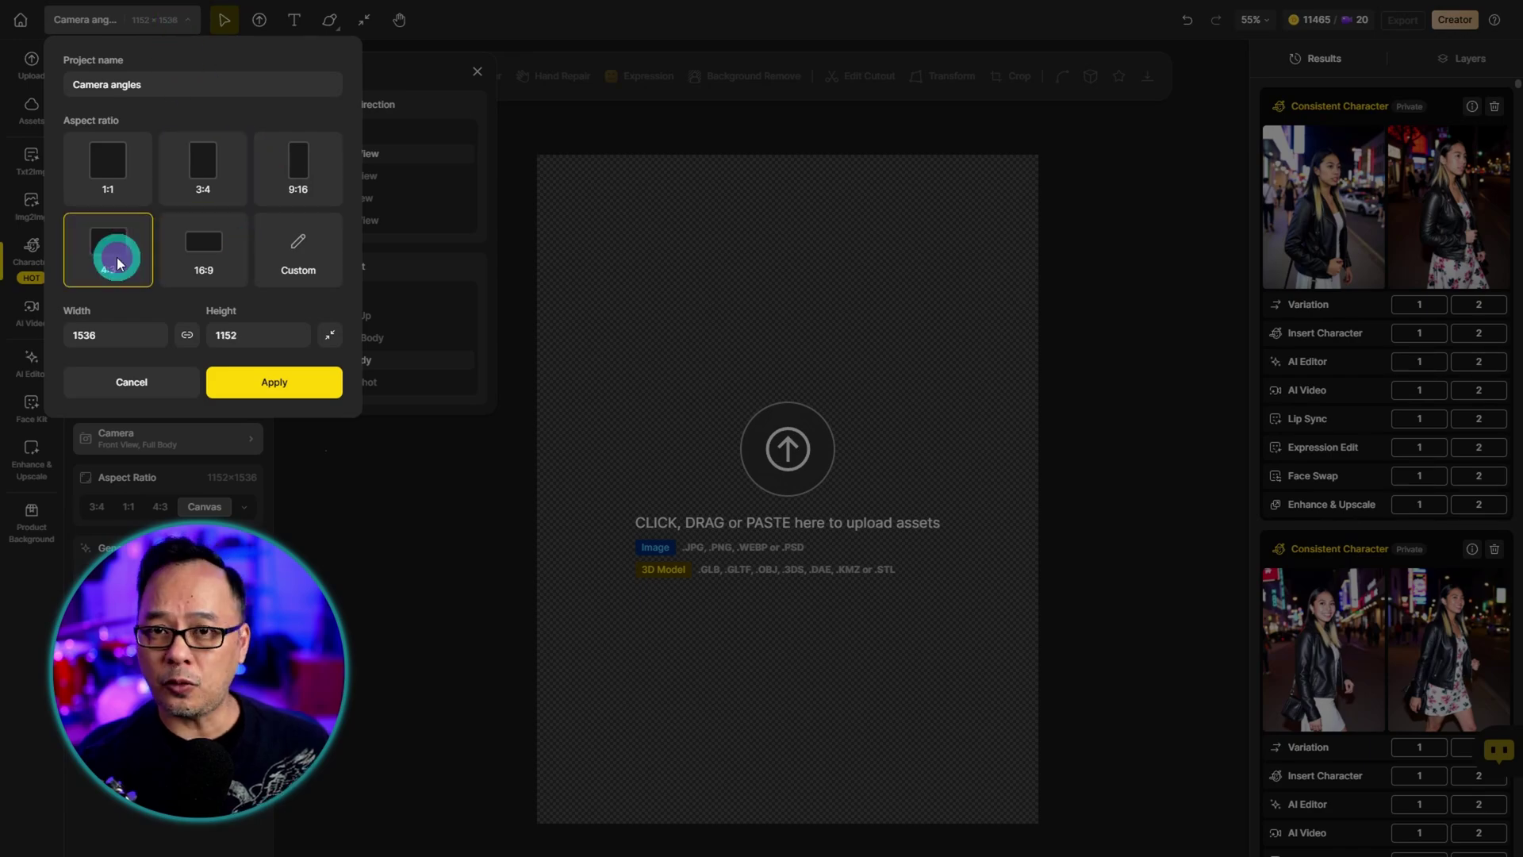
pyautogui.click(274, 382)
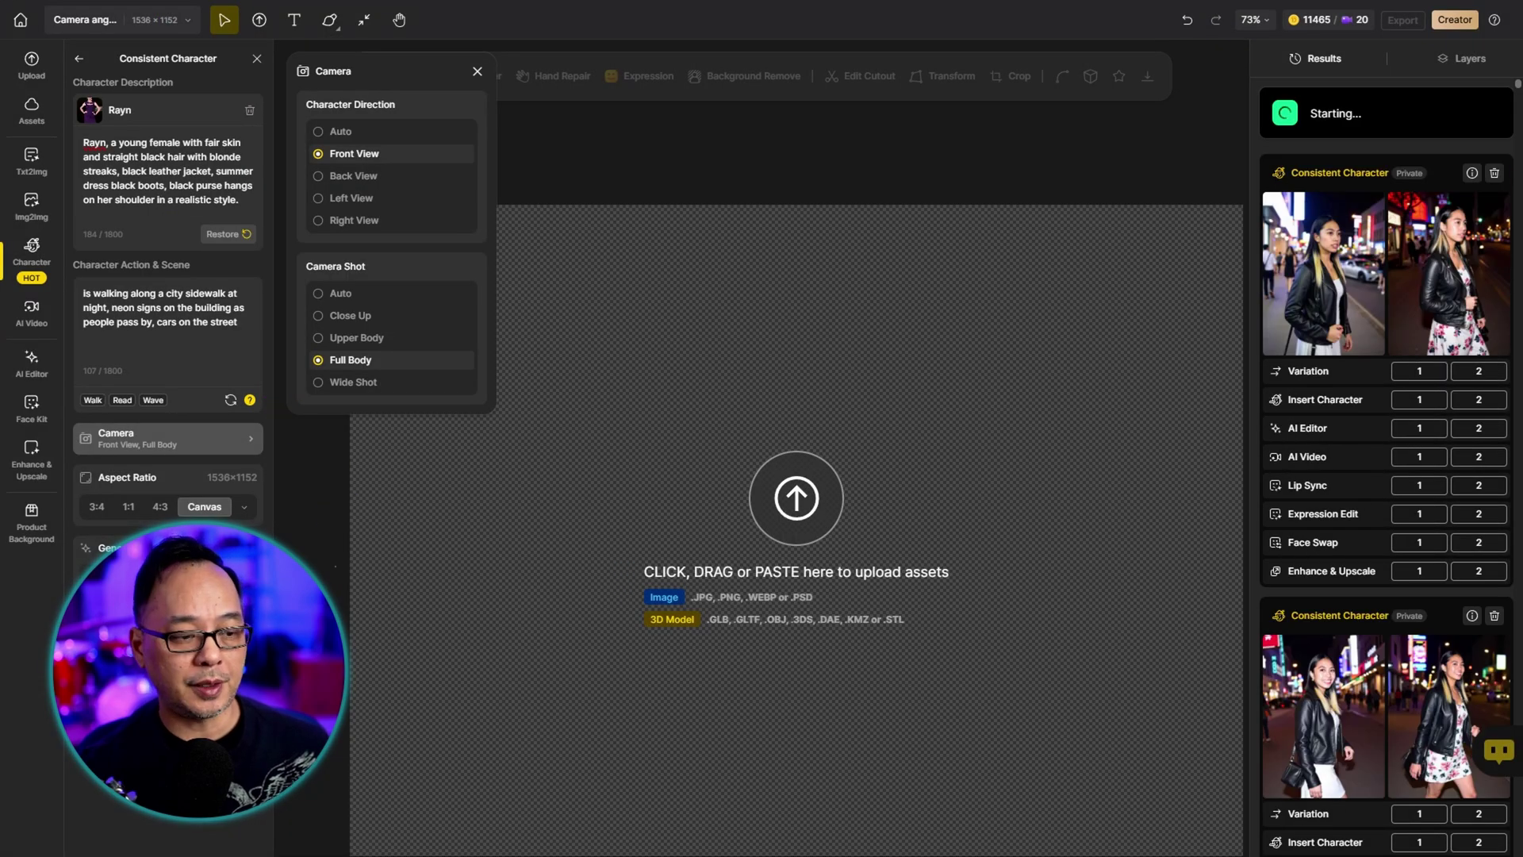
# - Close the Camera popup and preview the new front-view results of Rayn
pyautogui.click(709, 155)
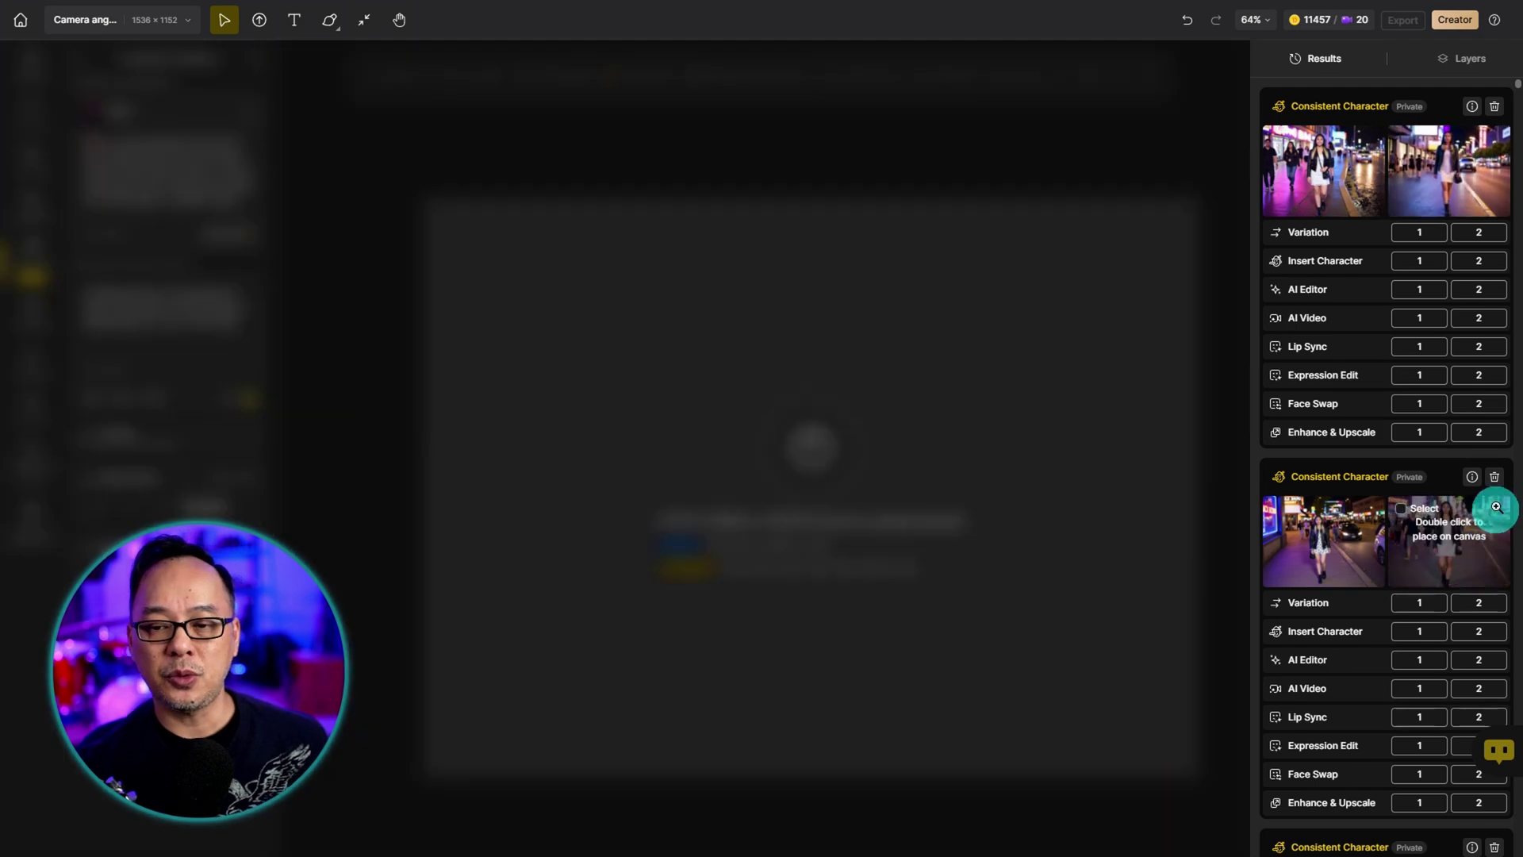
pyautogui.moveTo(1480, 537)
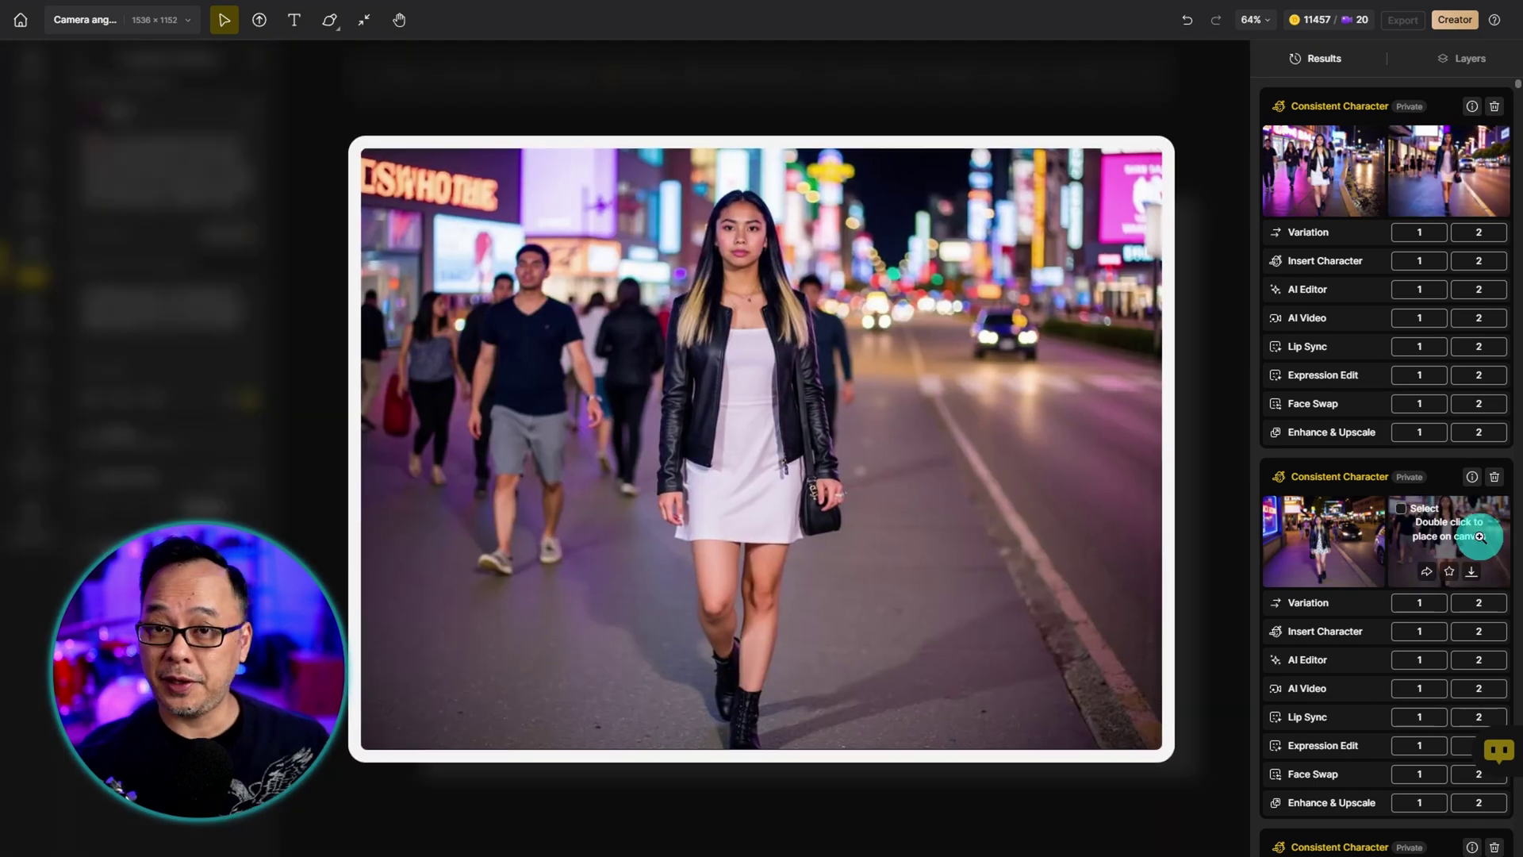
pyautogui.moveTo(1310, 536)
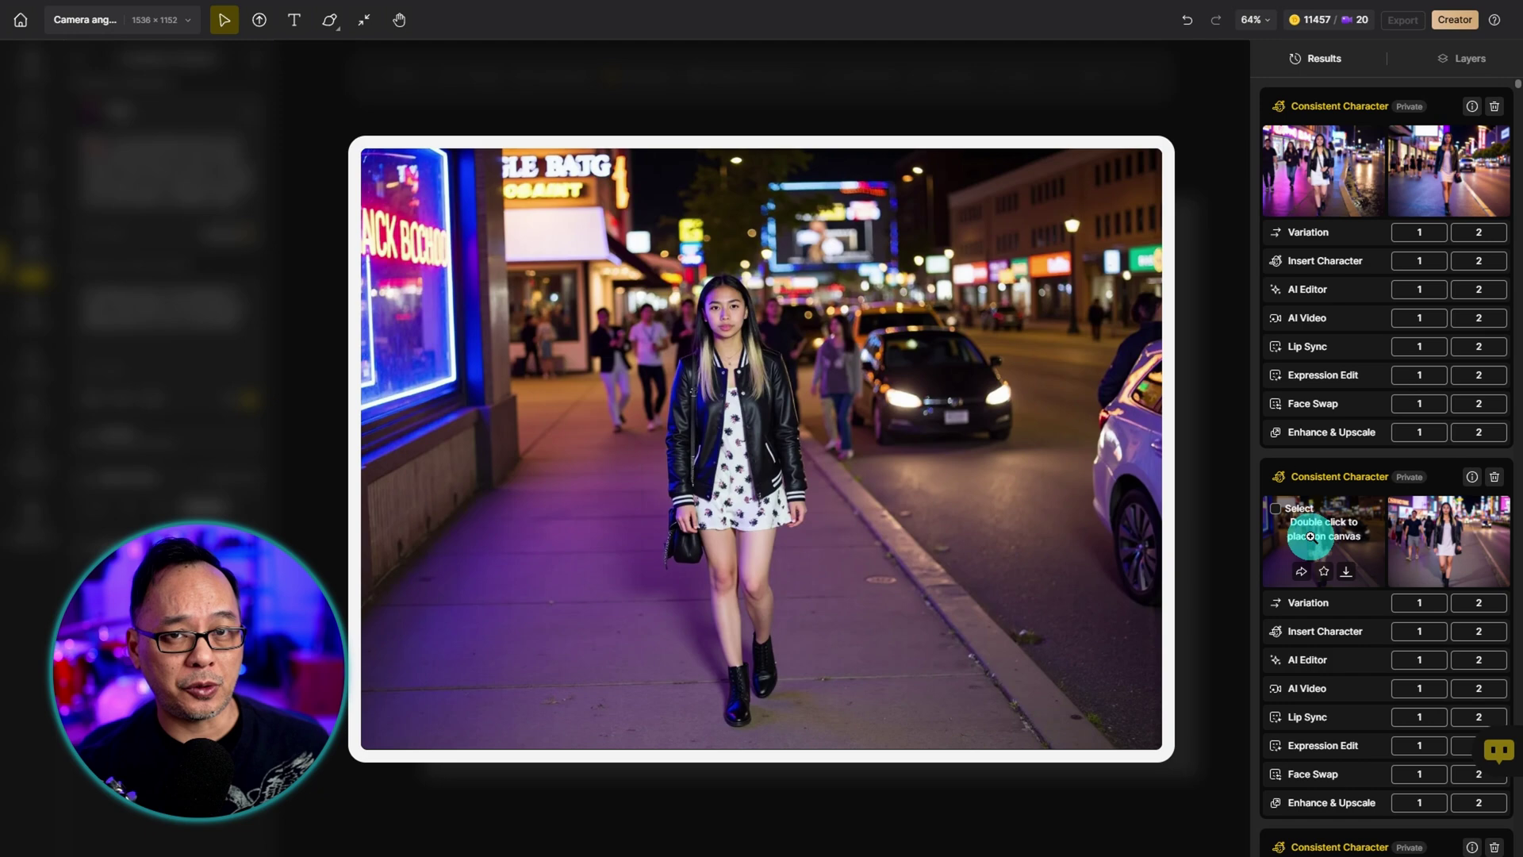
pyautogui.moveTo(1322, 186)
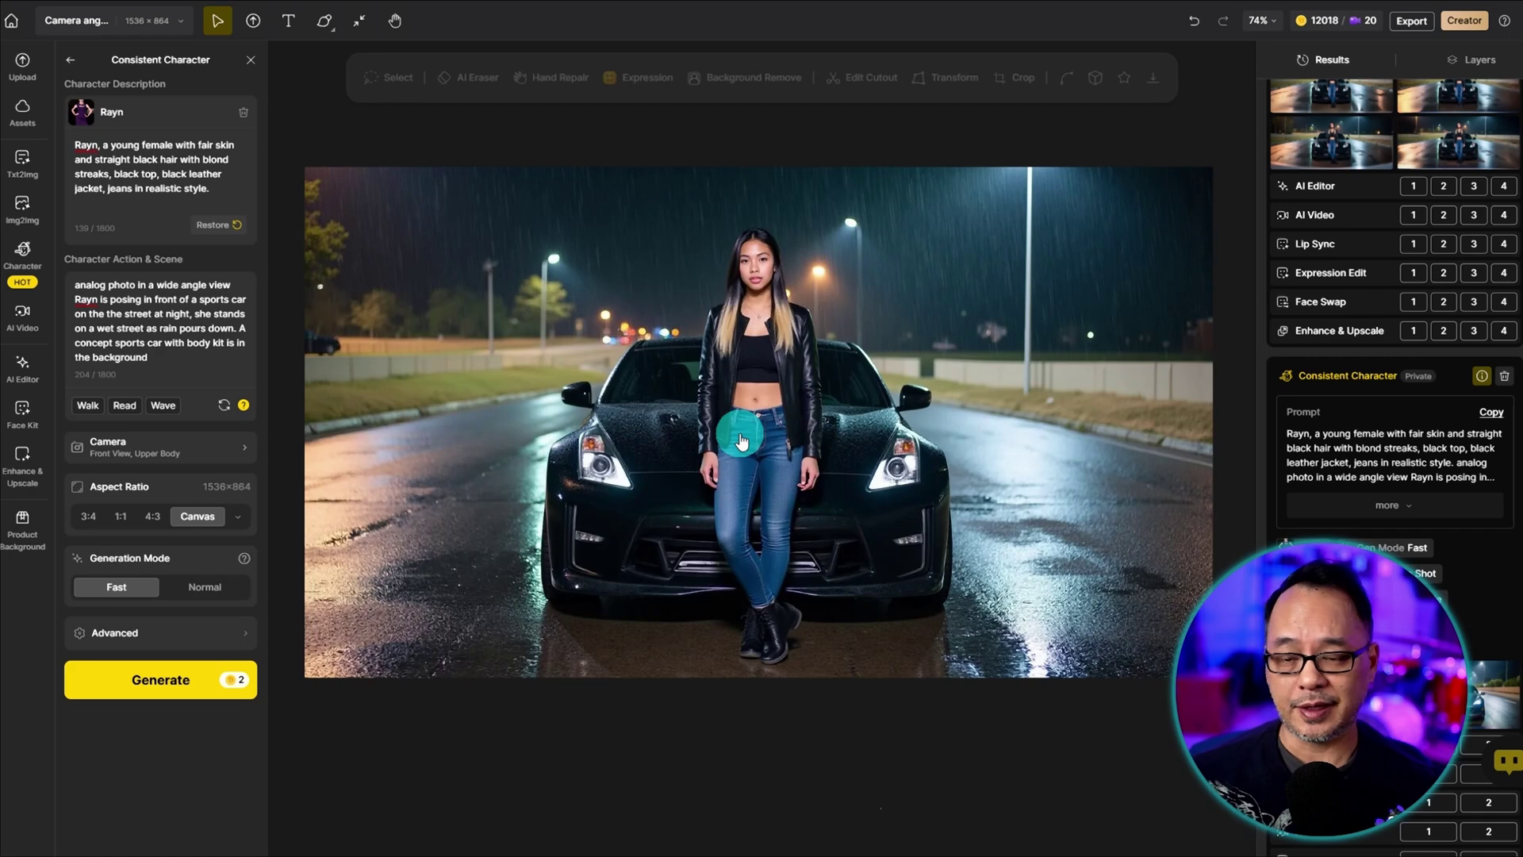
# - Select the rainy sports-car image and start Generative Expand from the AI Editor
pyautogui.click(675, 389)
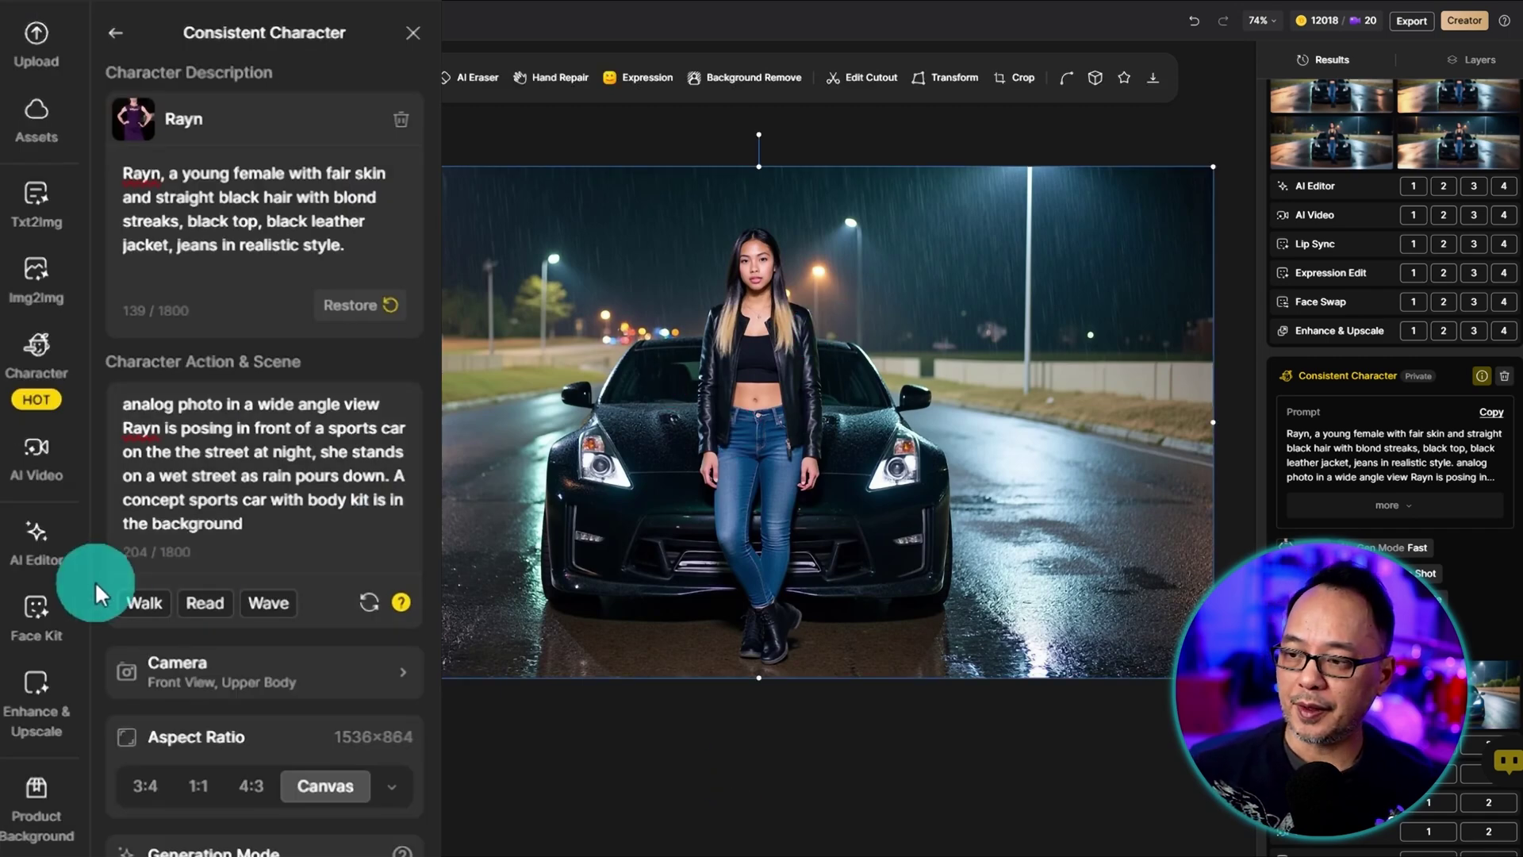
pyautogui.click(28, 568)
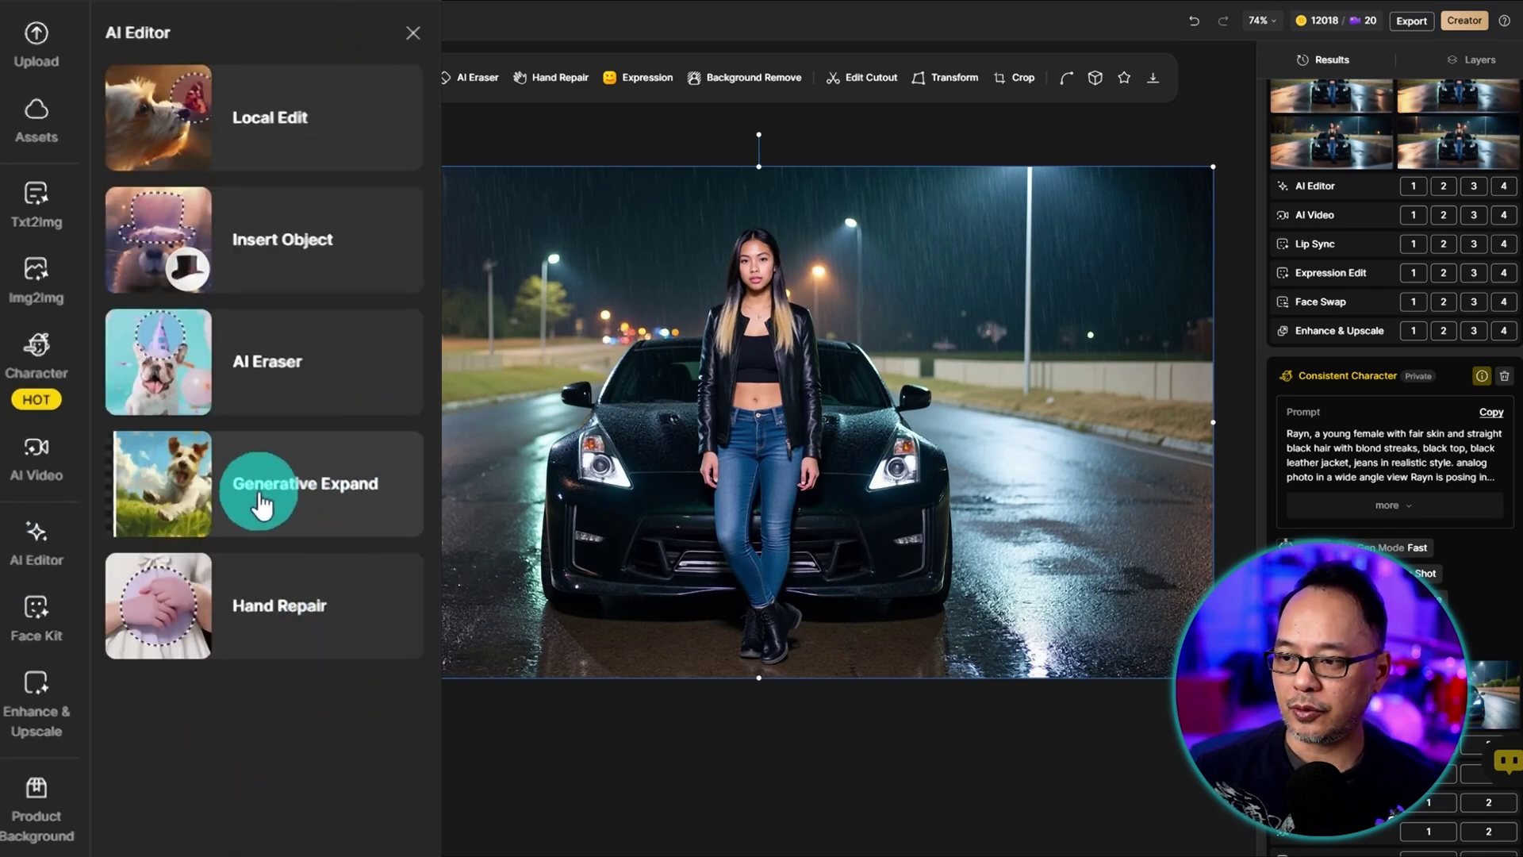
pyautogui.click(299, 500)
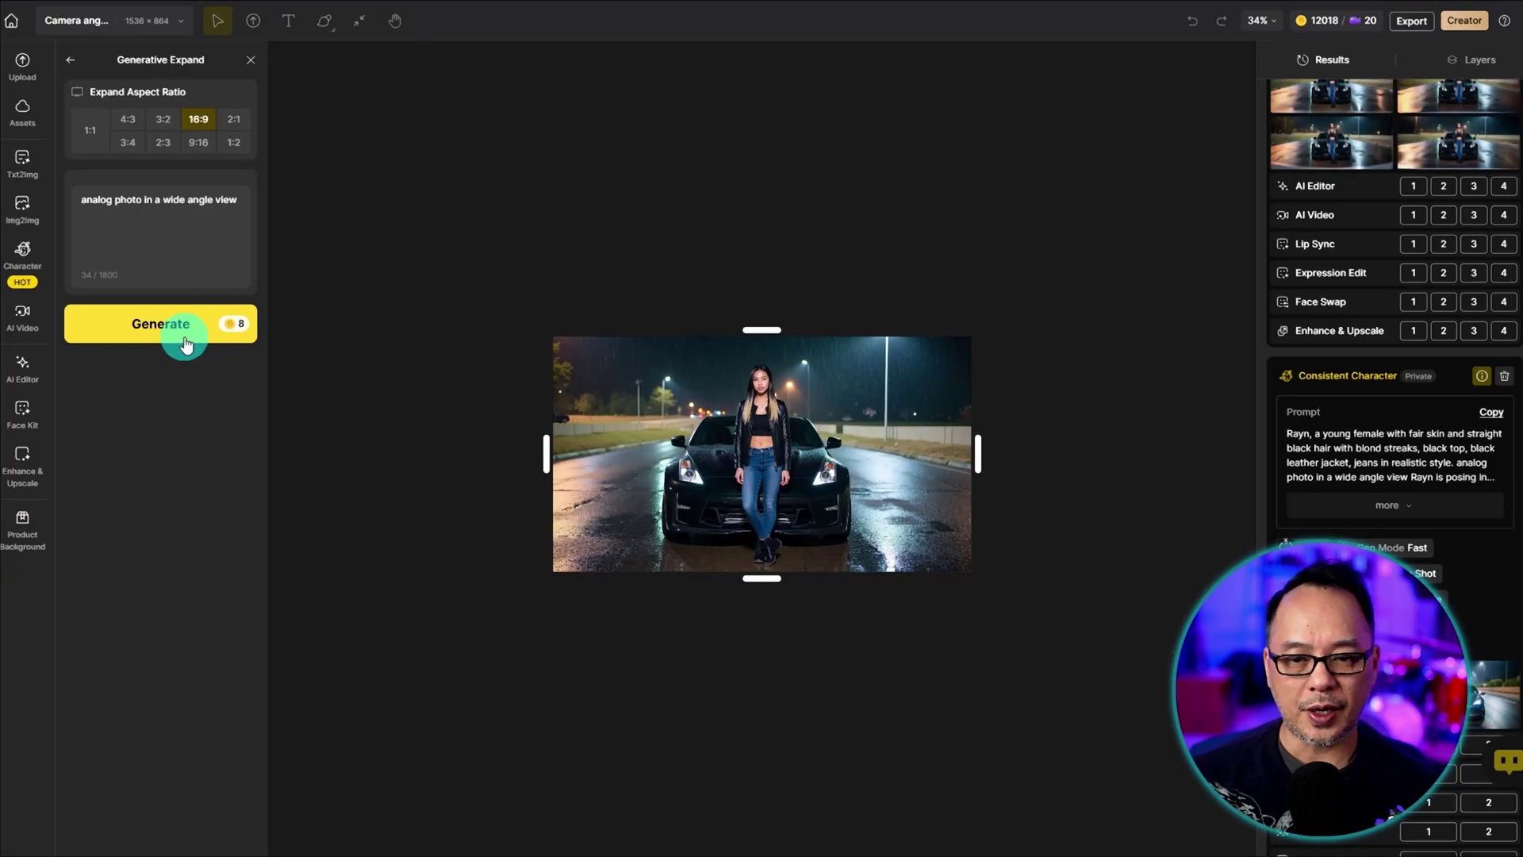
# - Drag the left, right and bottom expand edges outward until the frame reads 2132×1002
pyautogui.scroll(2, 931, 660)
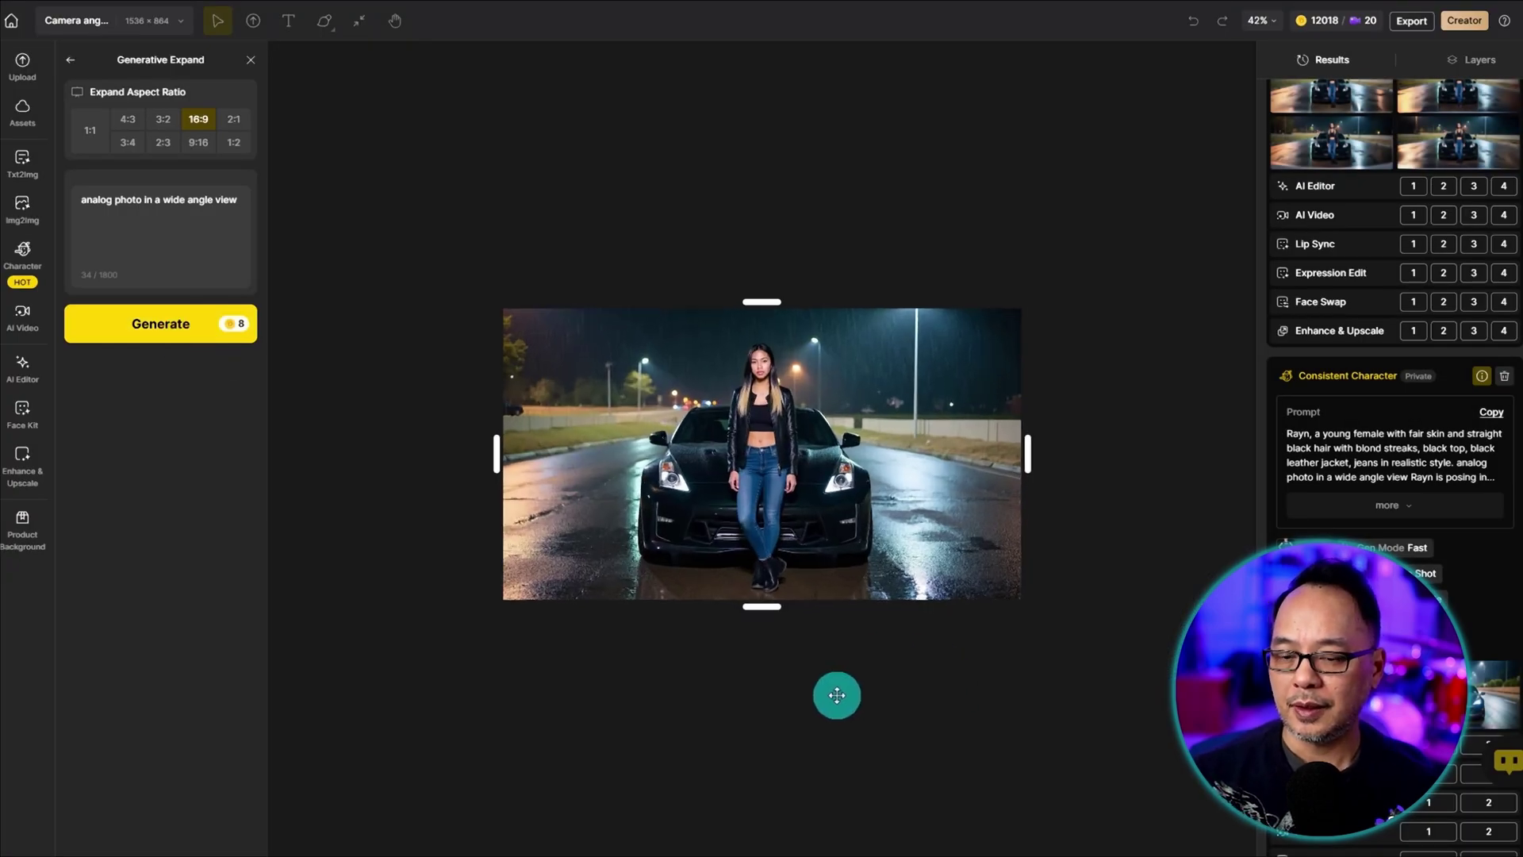
pyautogui.moveTo(1029, 453); pyautogui.dragTo(1069, 455)
pyautogui.moveTo(449, 442); pyautogui.dragTo(419, 454)
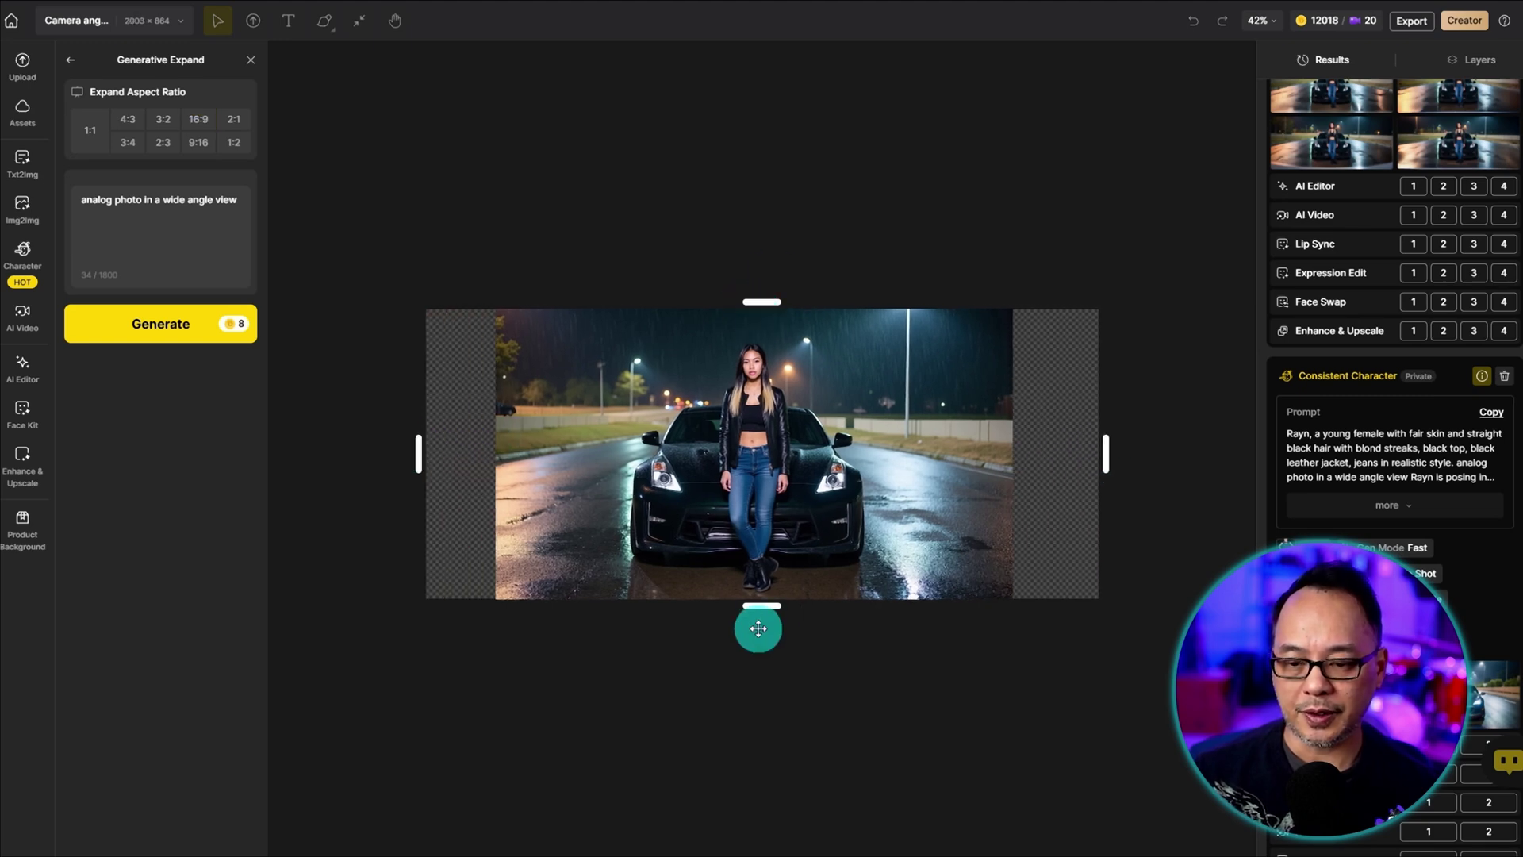
pyautogui.moveTo(766, 604); pyautogui.dragTo(764, 622)
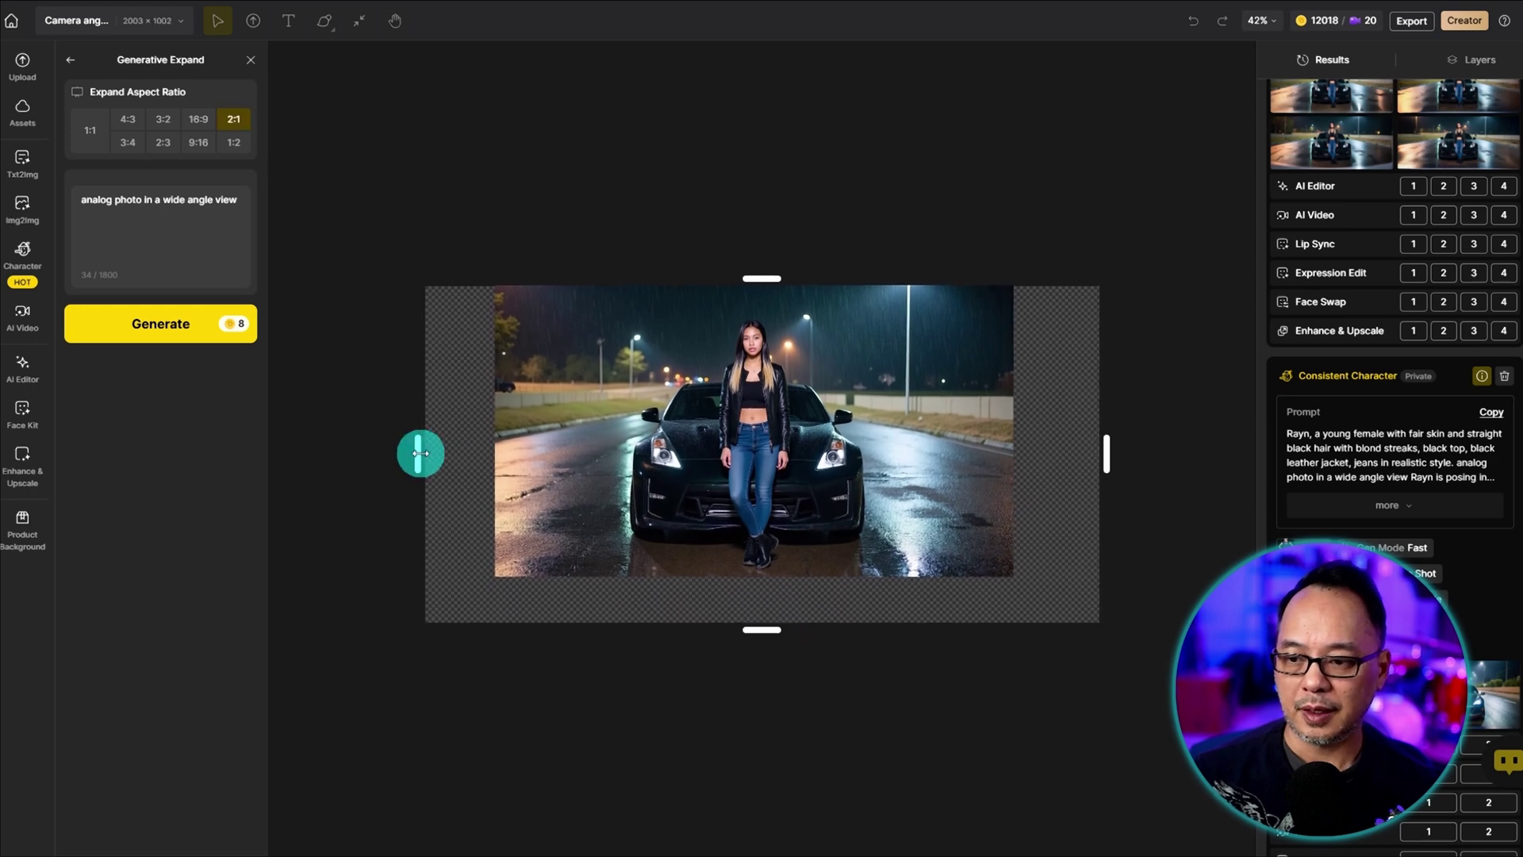
pyautogui.moveTo(418, 452); pyautogui.dragTo(423, 455)
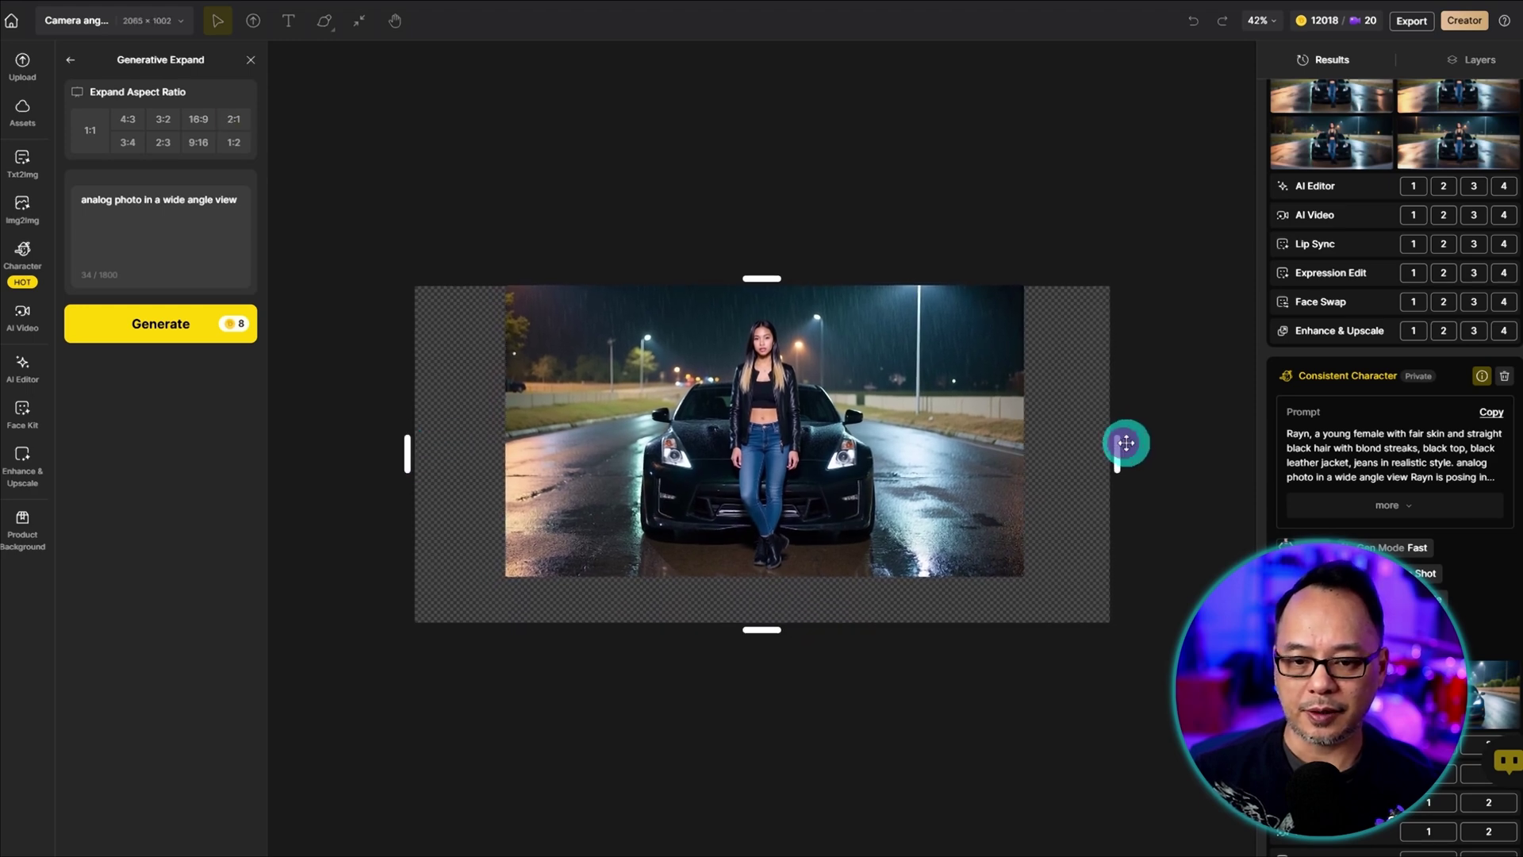
pyautogui.moveTo(1116, 453); pyautogui.dragTo(1128, 452)
pyautogui.click(222, 250)
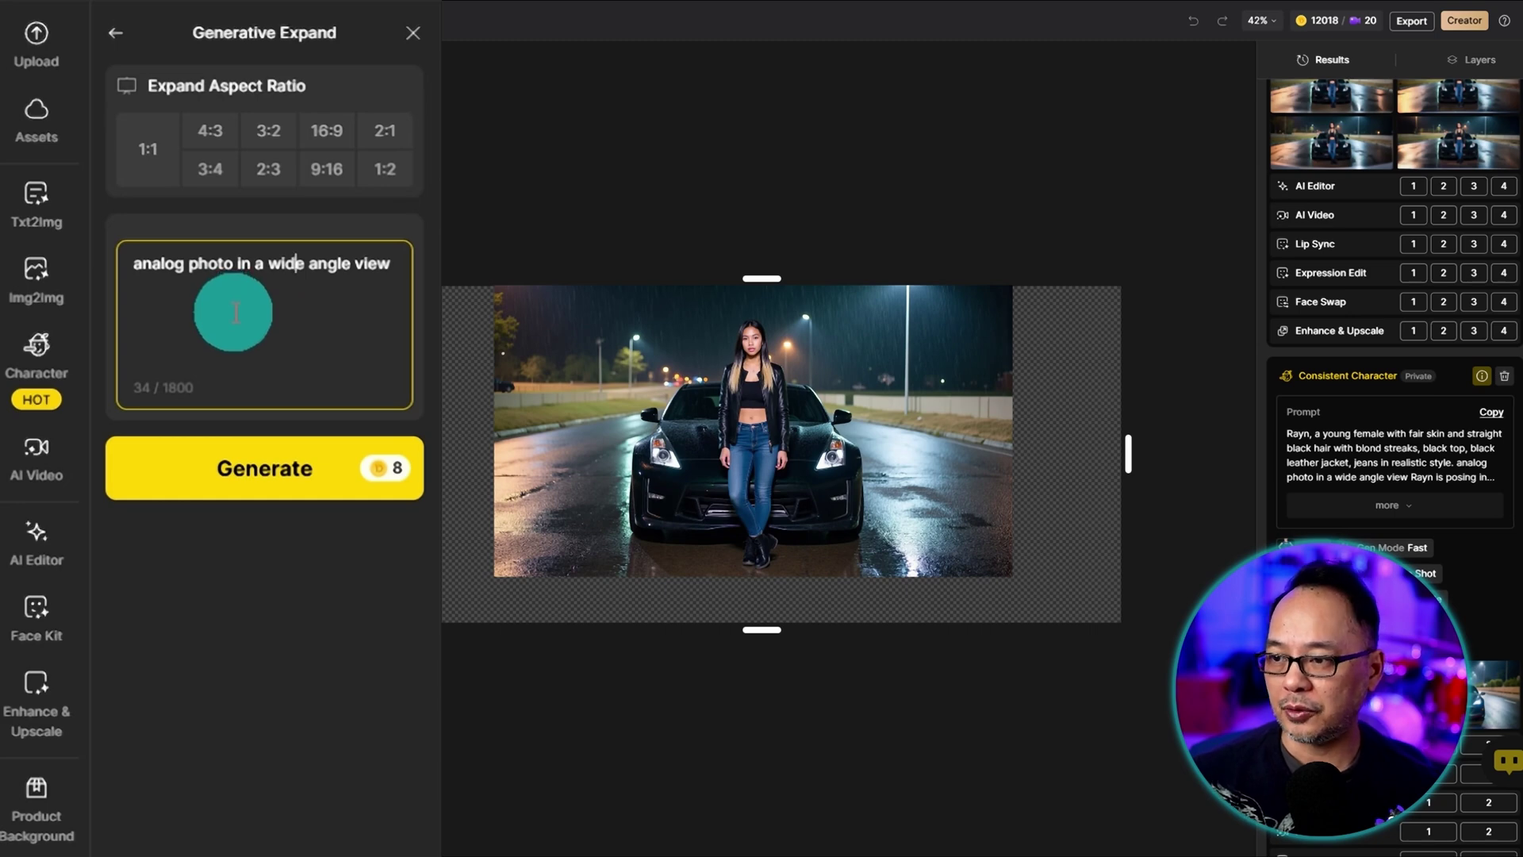
# - Generate the expanded wide-angle image from the 2132×1002 frame
pyautogui.click(270, 472)
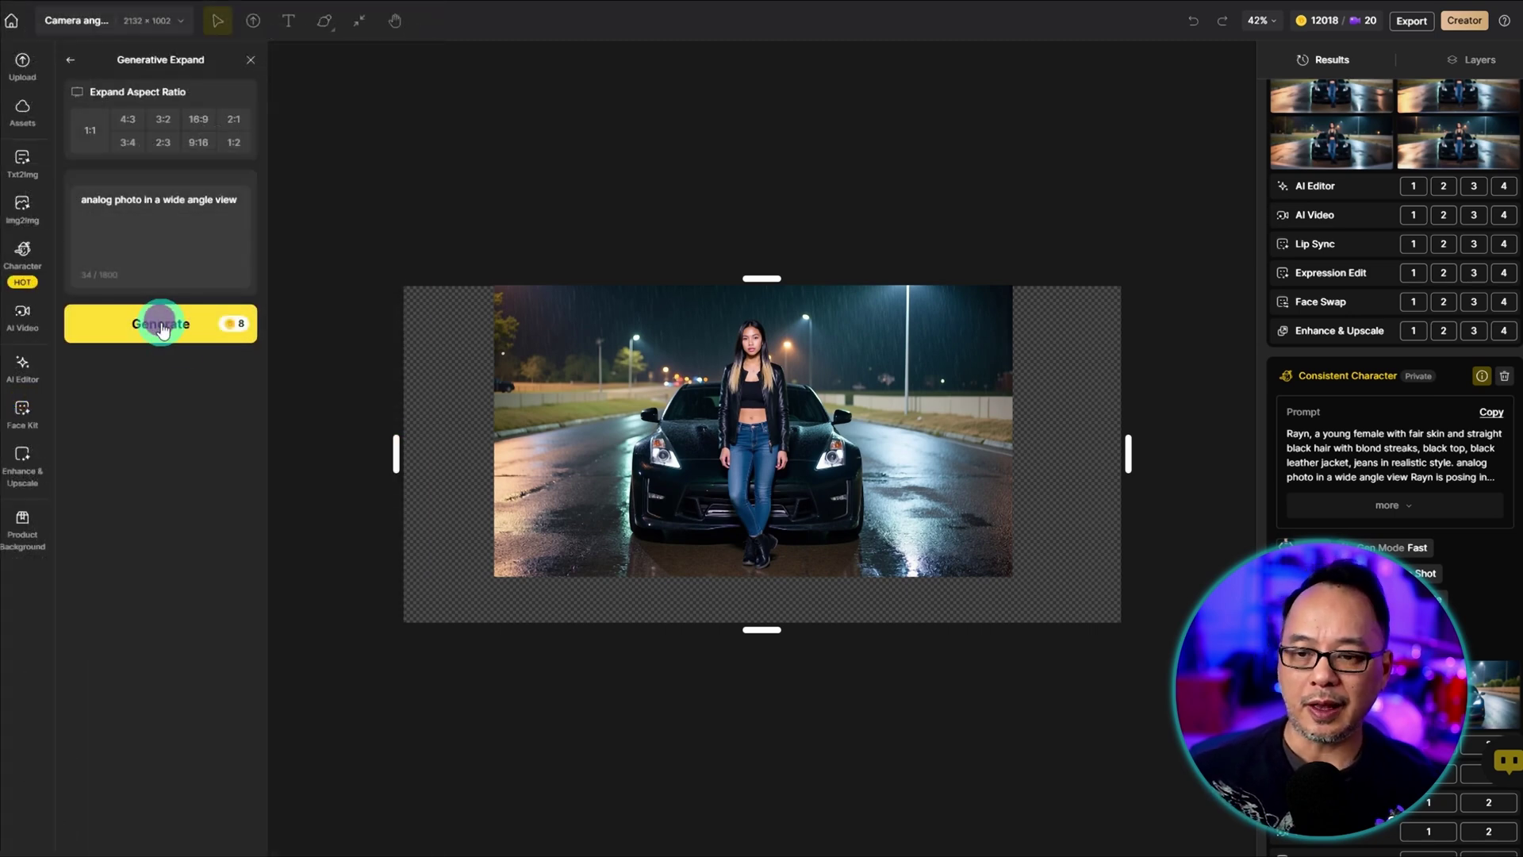